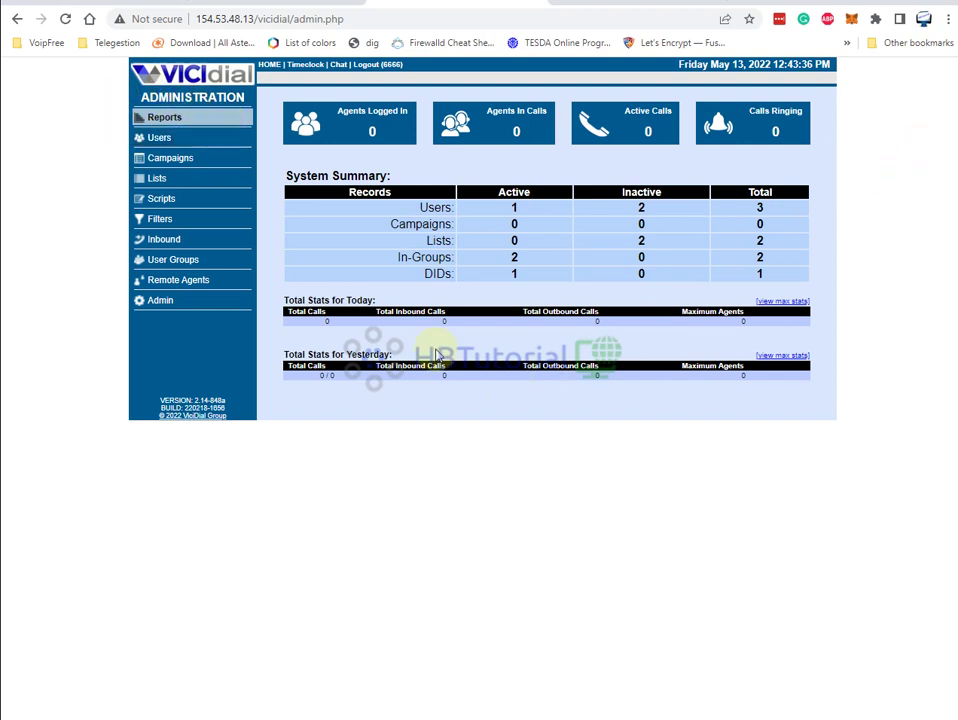
# Check the server's time and version 3580 in the Reports server table, then return to Admin
pyautogui.click(170, 303)
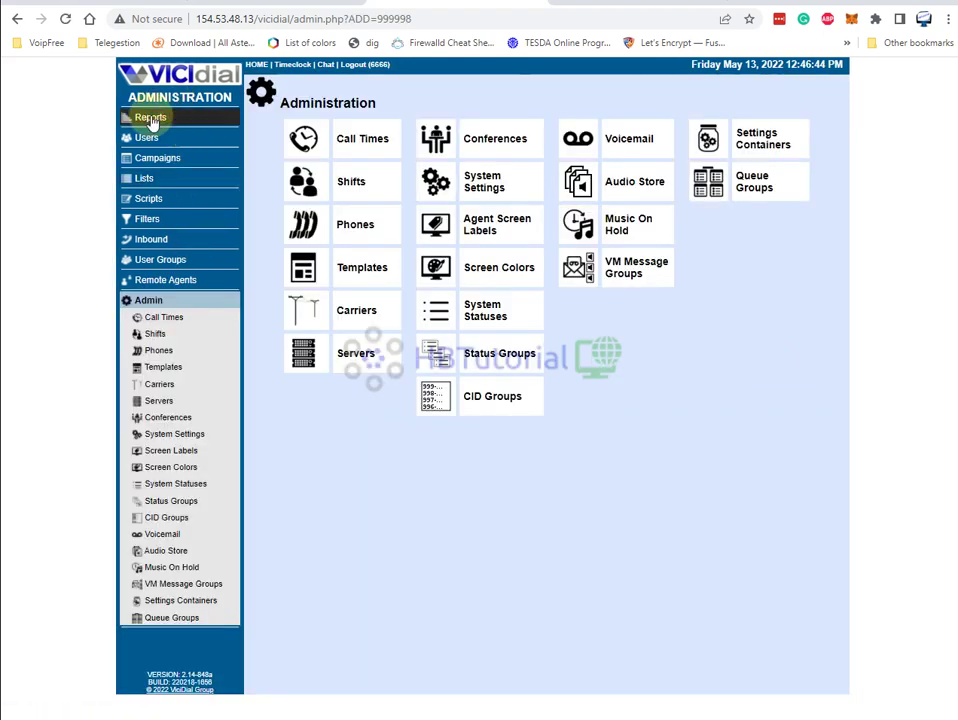
pyautogui.click(140, 118)
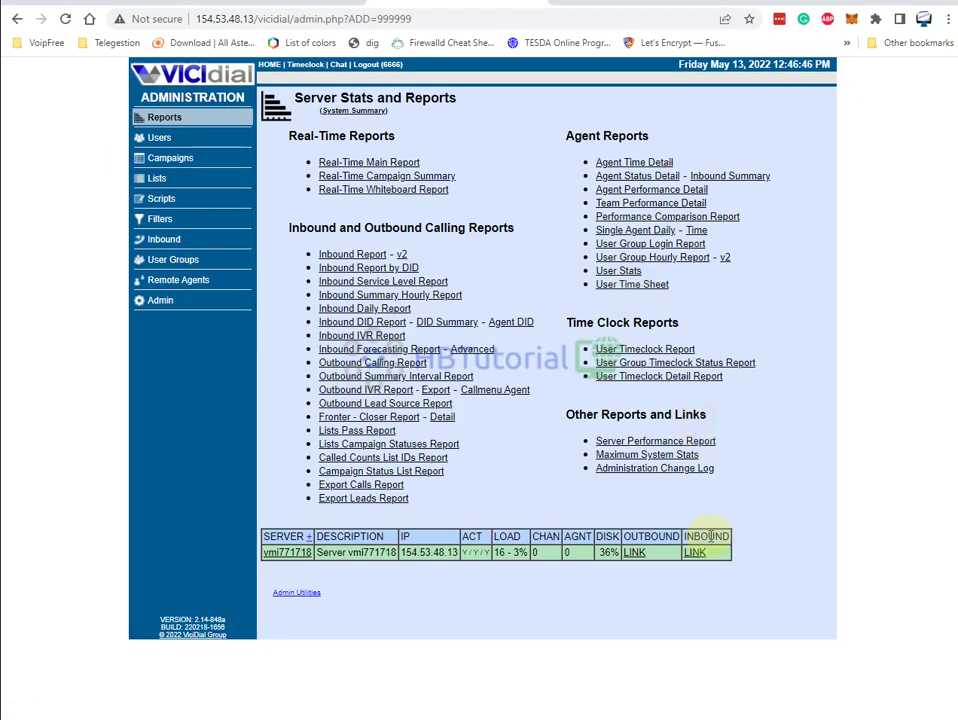
pyautogui.click(311, 538)
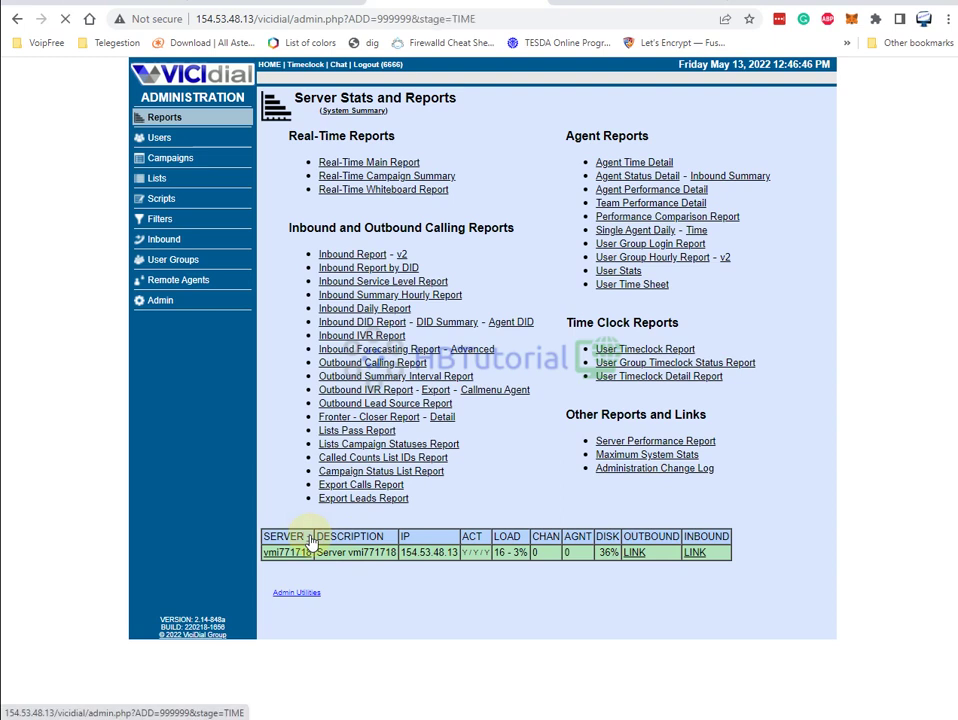
pyautogui.moveTo(727, 558); pyautogui.dragTo(795, 565)
pyautogui.click(797, 567)
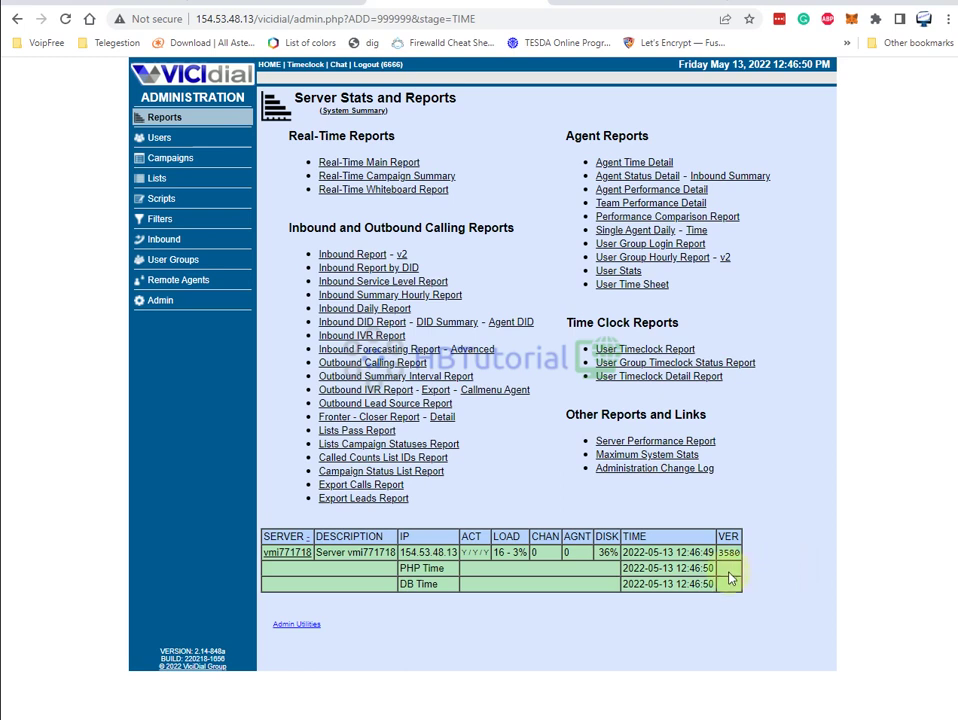
pyautogui.click(161, 305)
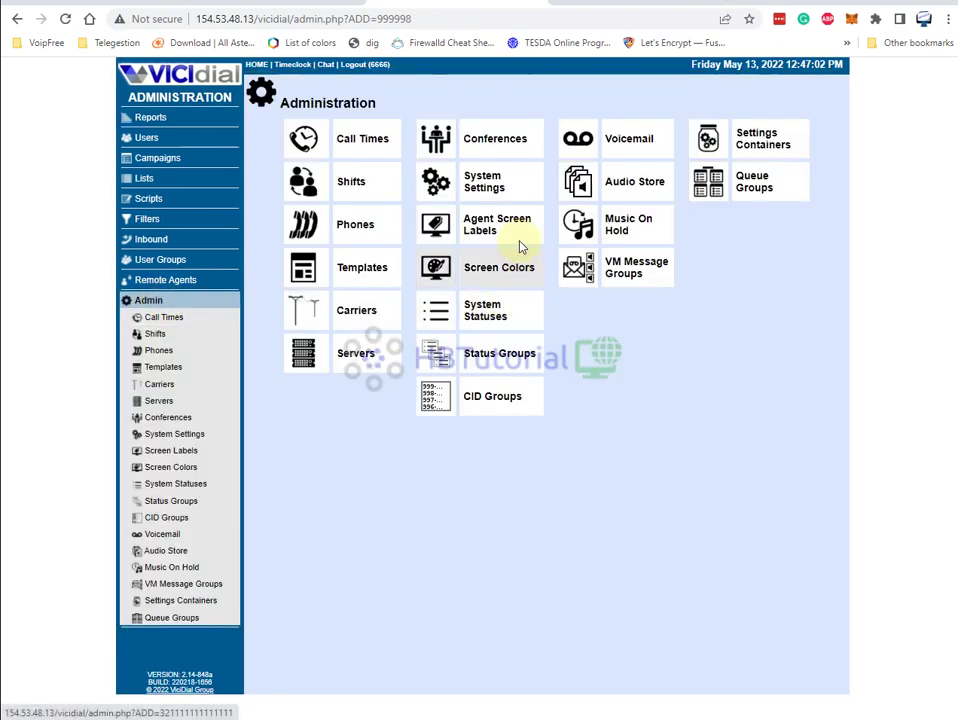
# Open System Settings and follow the SVN Version 3580 link to Server Version Information
pyautogui.click(491, 197)
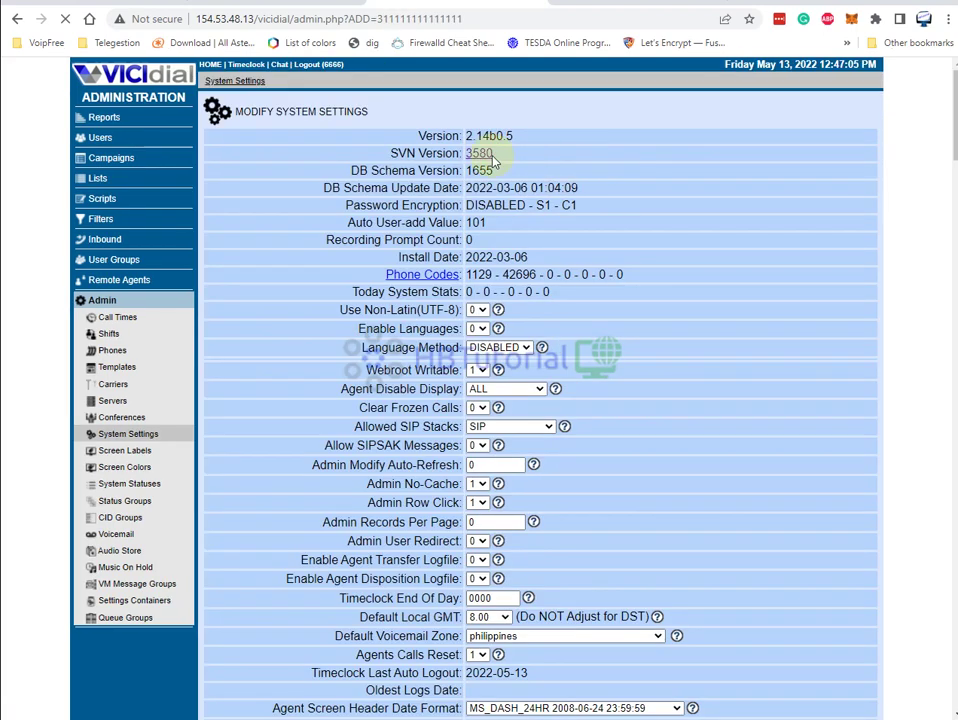
pyautogui.moveTo(389, 153); pyautogui.dragTo(478, 158)
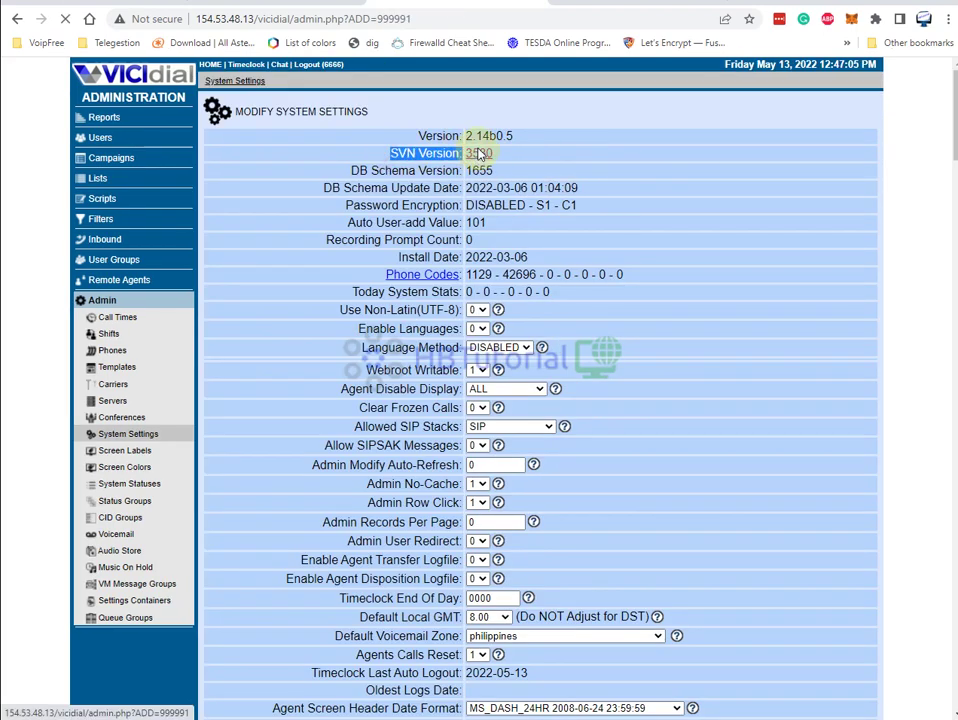
pyautogui.click(478, 156)
# Review the svn info block, including the repository URL and revision 3580
pyautogui.moveTo(697, 325); pyautogui.dragTo(320, 180)
pyautogui.click(697, 223)
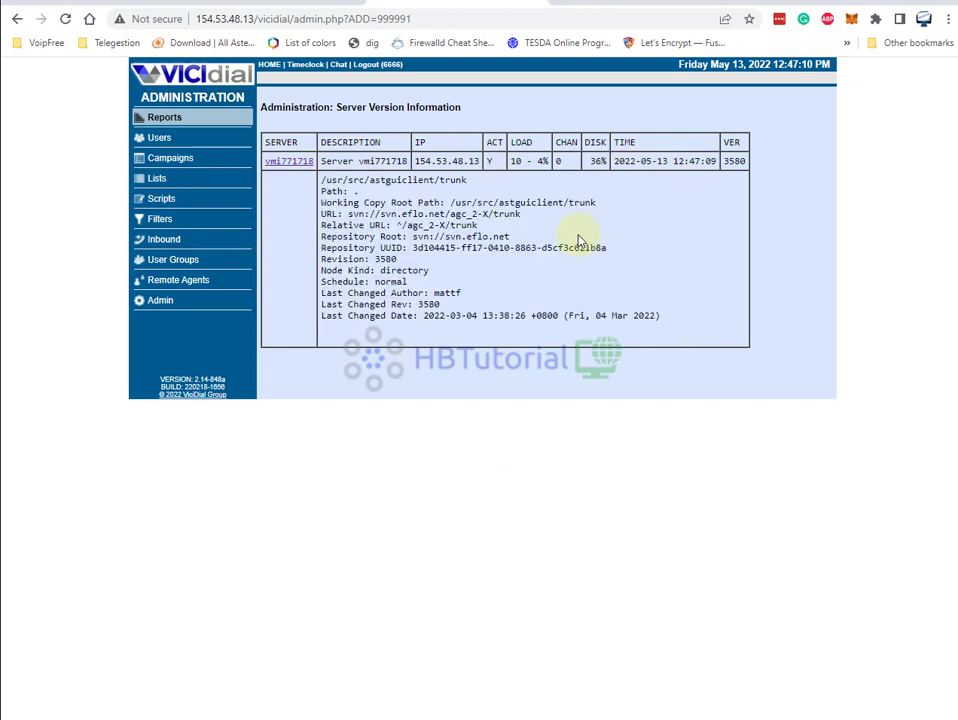
pyautogui.moveTo(425, 213); pyautogui.dragTo(479, 285)
pyautogui.moveTo(397, 259); pyautogui.dragTo(325, 259)
pyautogui.moveTo(724, 161); pyautogui.dragTo(742, 203)
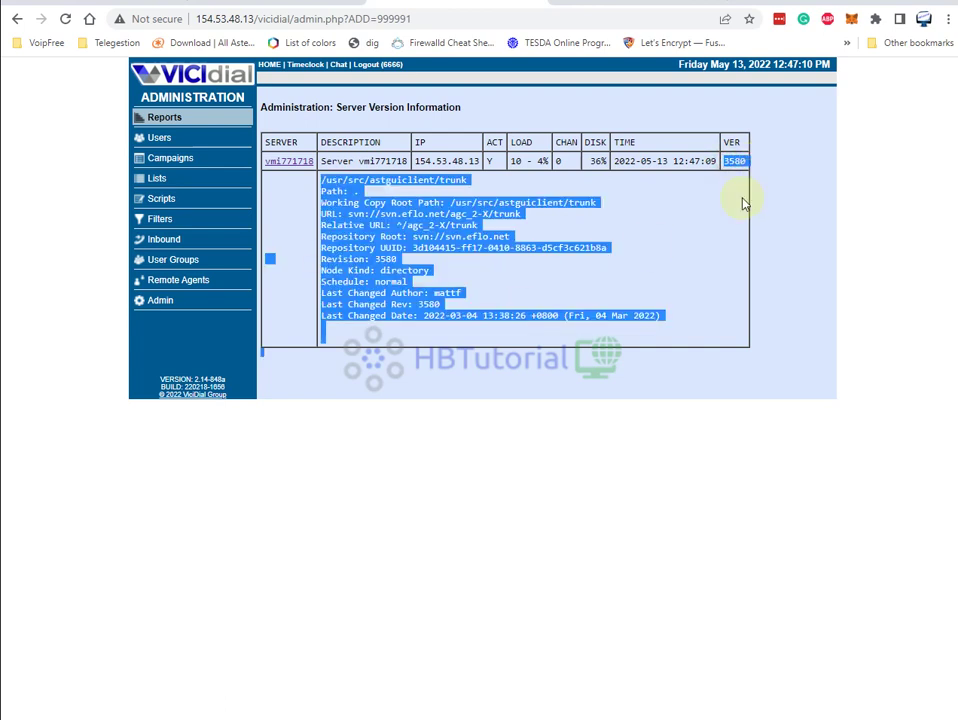
pyautogui.click(710, 238)
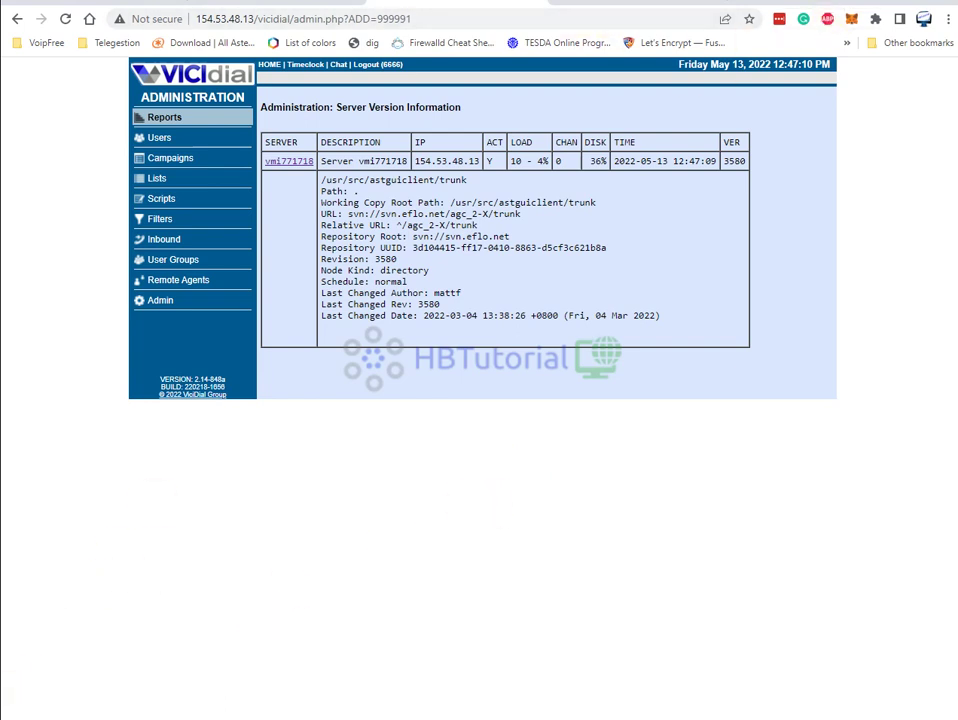
# Start a PuTTY SSH connection to host 154.53.48.13 on port 22, copying the IP from the browser
pyautogui.press('super')
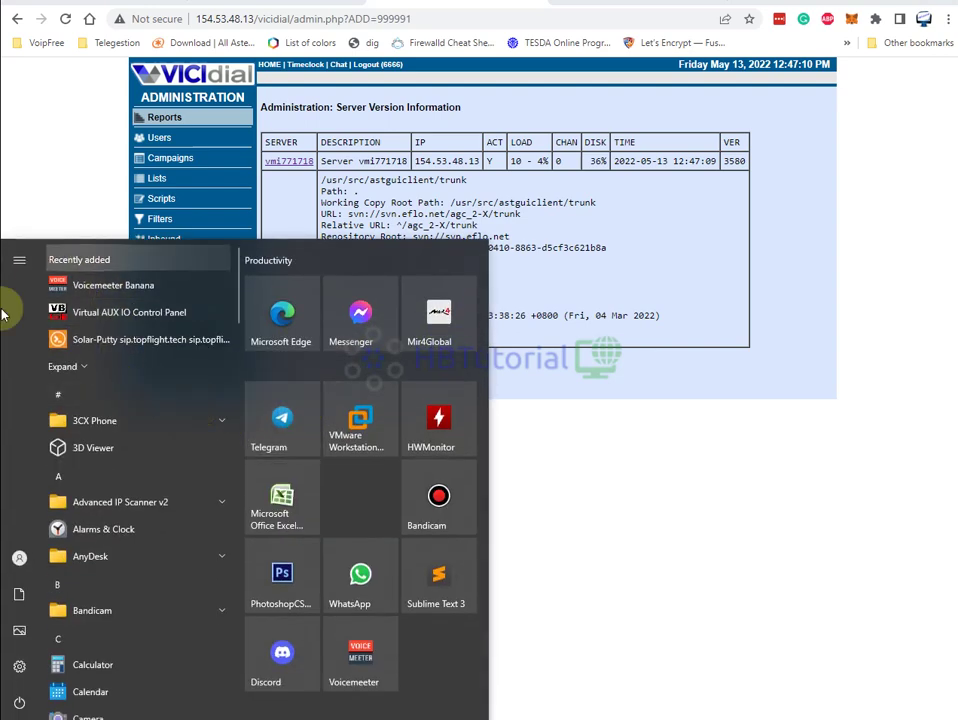
pyautogui.click(744, 553)
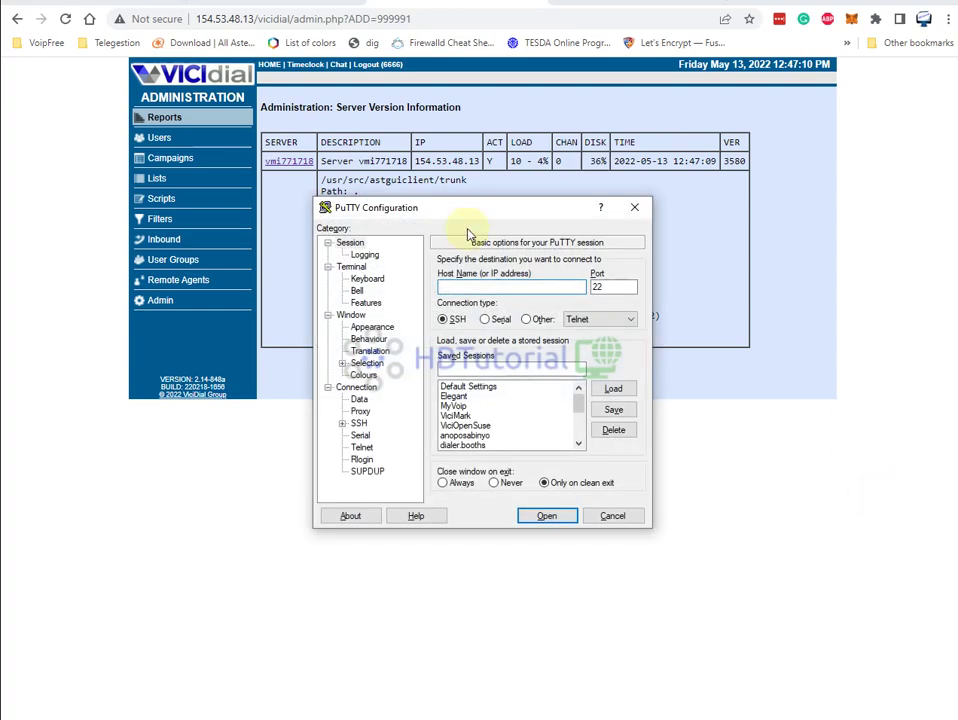
pyautogui.moveTo(452, 212)
pyautogui.mouseDown()
pyautogui.moveTo(385, 111)
pyautogui.moveTo(453, 197)
pyautogui.mouseUp()
pyautogui.doubleClick(449, 162)
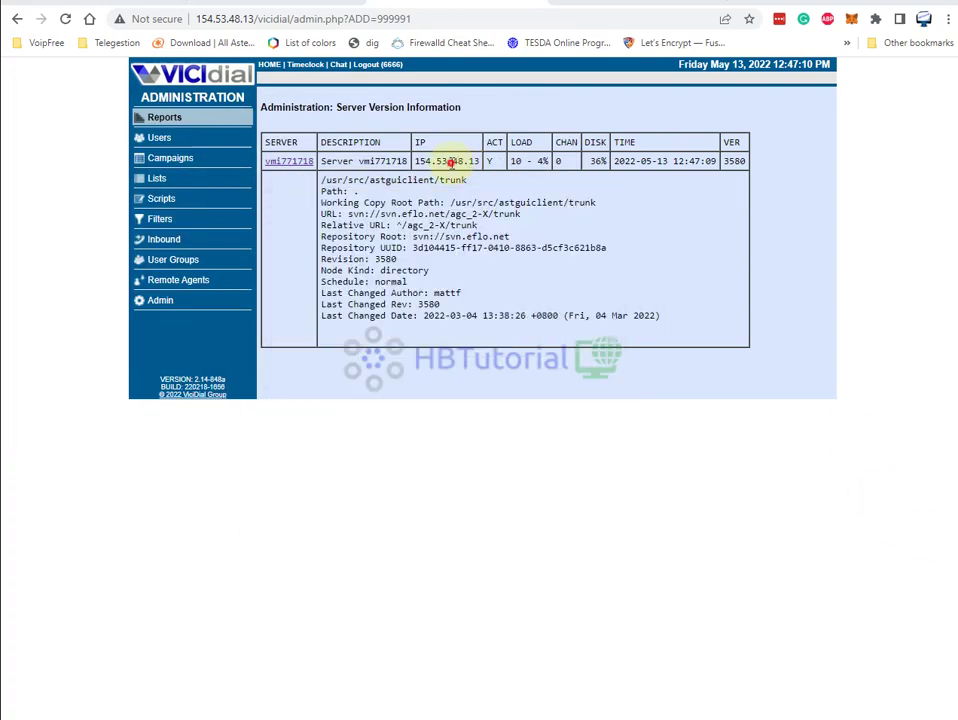
pyautogui.rightClick(449, 162)
pyautogui.click(492, 175)
pyautogui.hotkey('alt', 'Tab')
pyautogui.click(440, 283)
pyautogui.hotkey('ctrl', 'v')
pyautogui.doubleClick(576, 281)
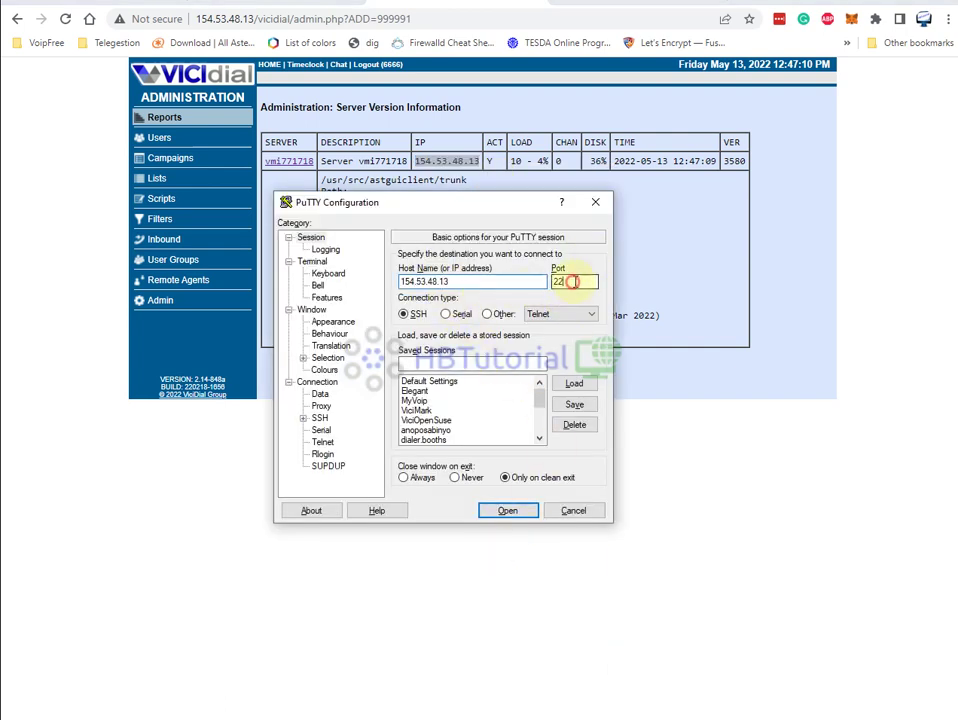
pyautogui.click(508, 511)
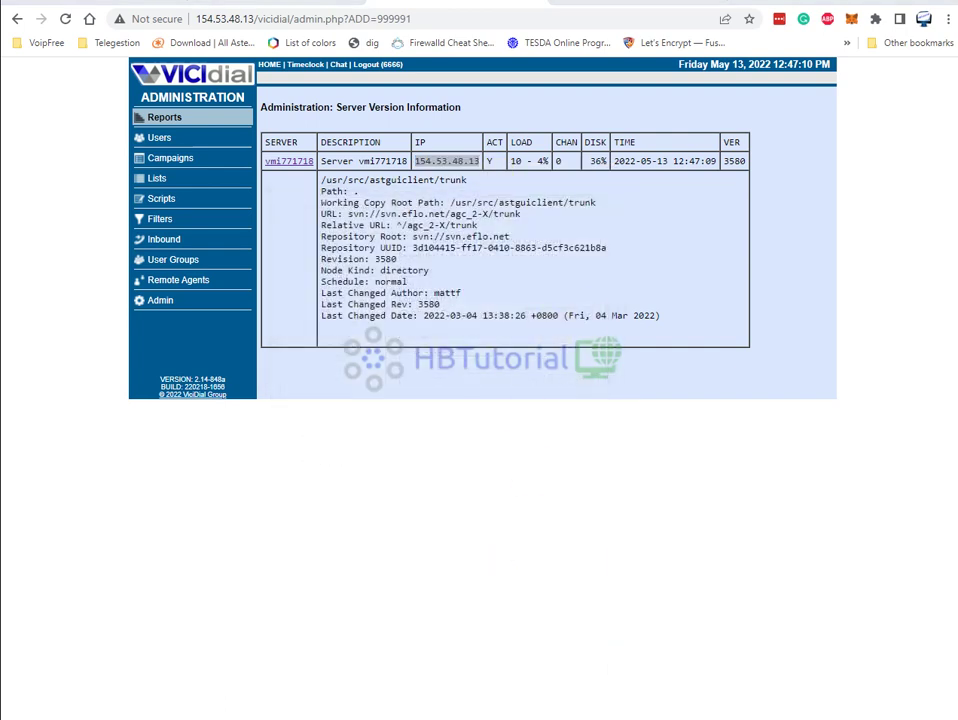
# Enlarge the terminal to fill the screen and log in as root
pyautogui.moveTo(584, 75); pyautogui.dragTo(192, 12)
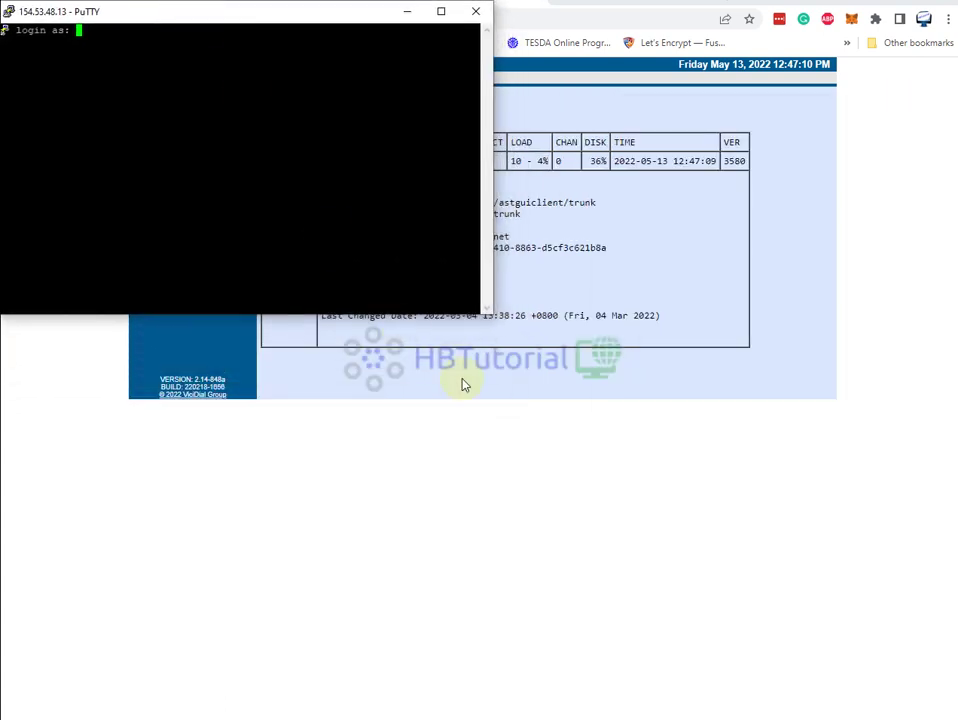
pyautogui.moveTo(489, 318); pyautogui.dragTo(957, 715)
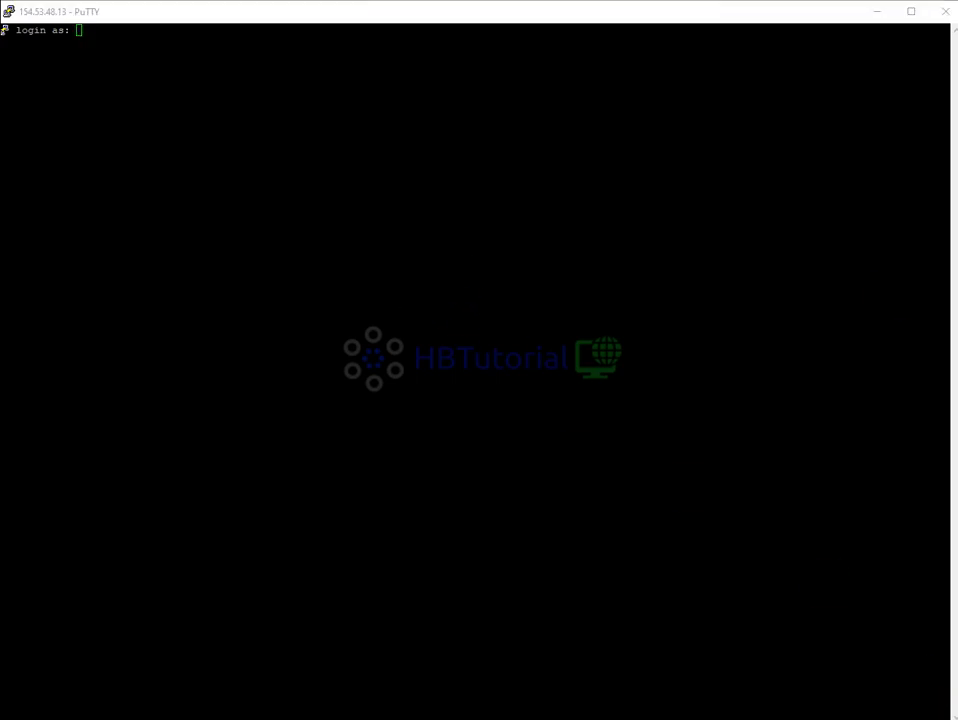
pyautogui.click(490, 139)
pyautogui.write('root')
pyautogui.press('Return')
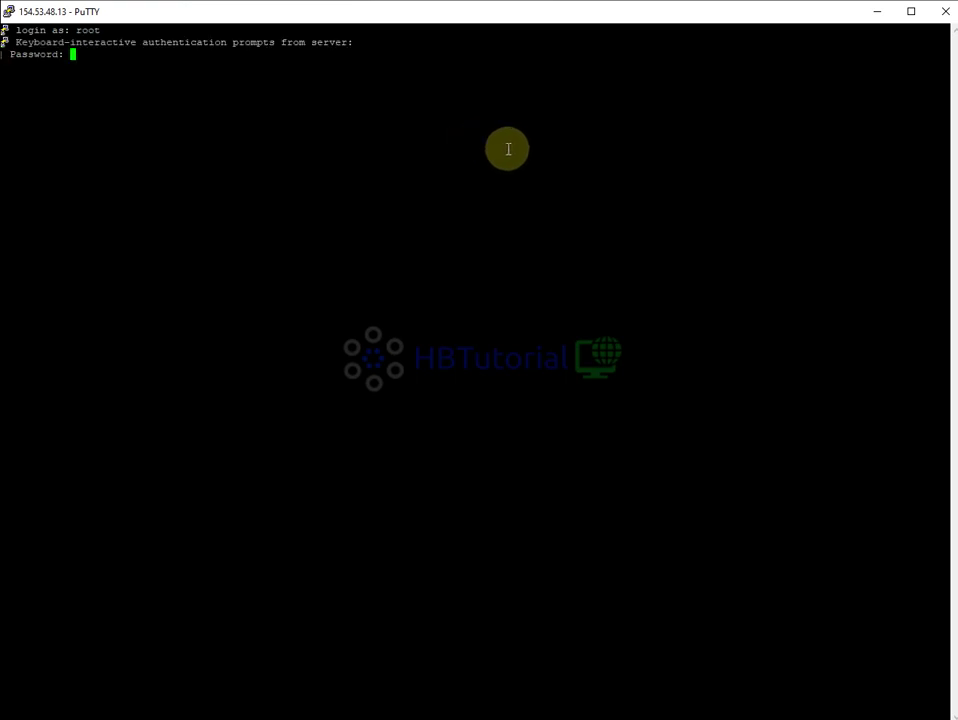
pyautogui.press('Return')
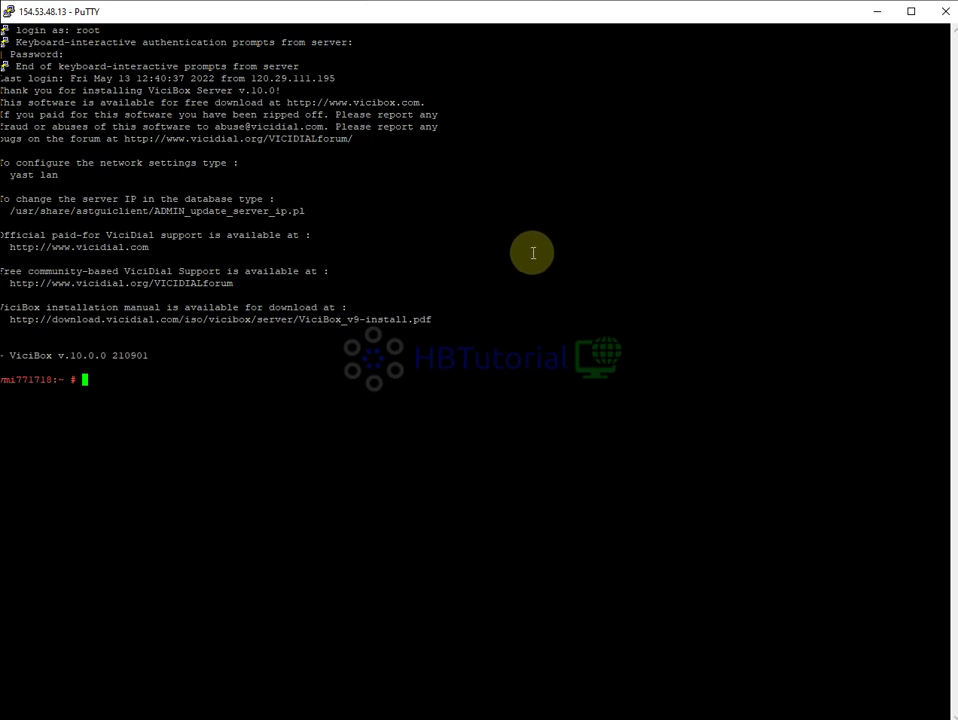
# Run clear to wipe the ViciBox welcome banner, leaving an empty root prompt
pyautogui.write('clear')
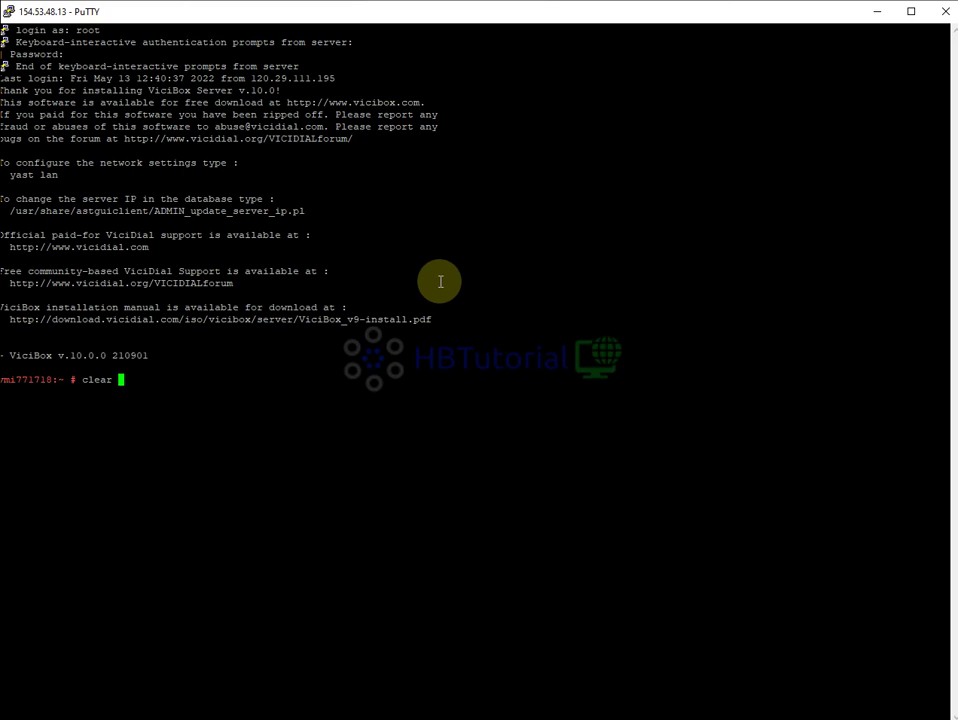
pyautogui.moveTo(12, 355); pyautogui.dragTo(54, 355)
pyautogui.click(62, 355)
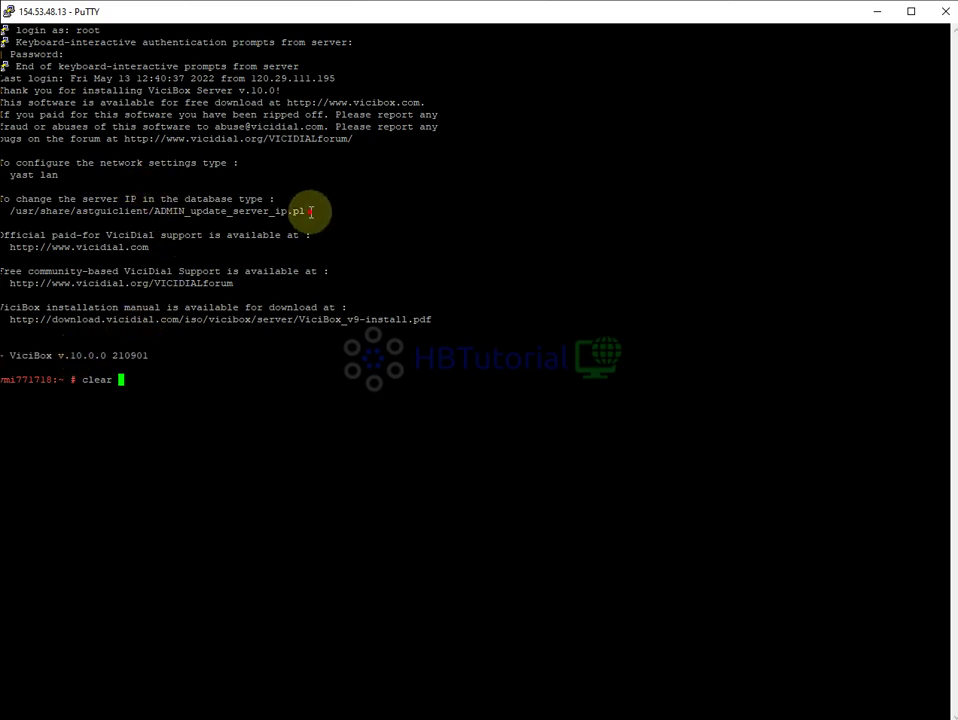
pyautogui.moveTo(306, 212); pyautogui.dragTo(118, 212)
pyautogui.click(101, 218)
pyautogui.moveTo(10, 211); pyautogui.dragTo(302, 211)
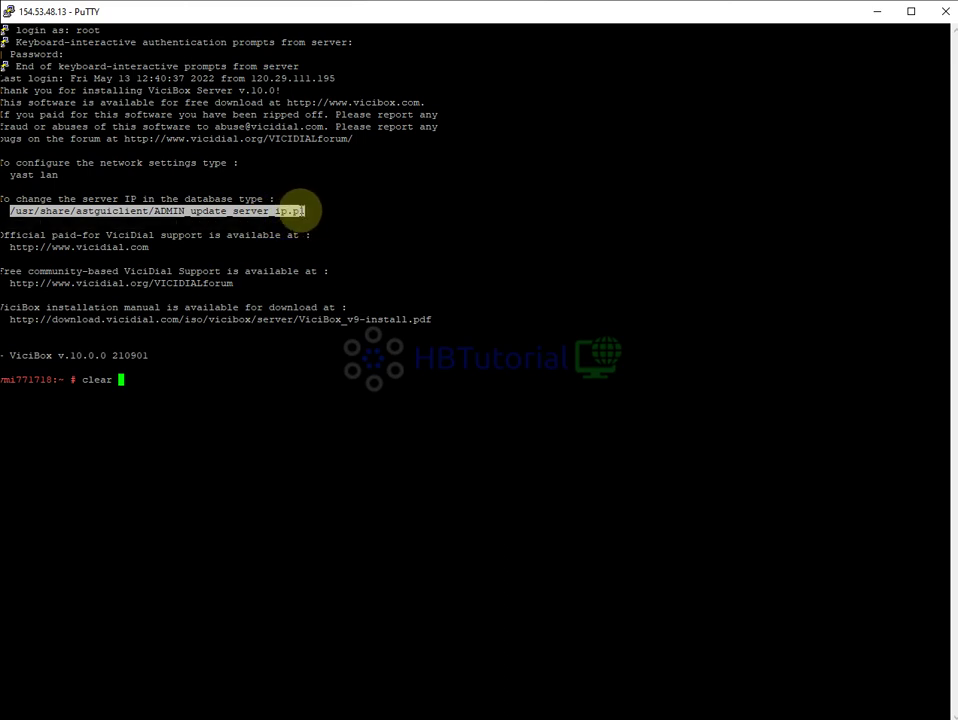
pyautogui.click(277, 220)
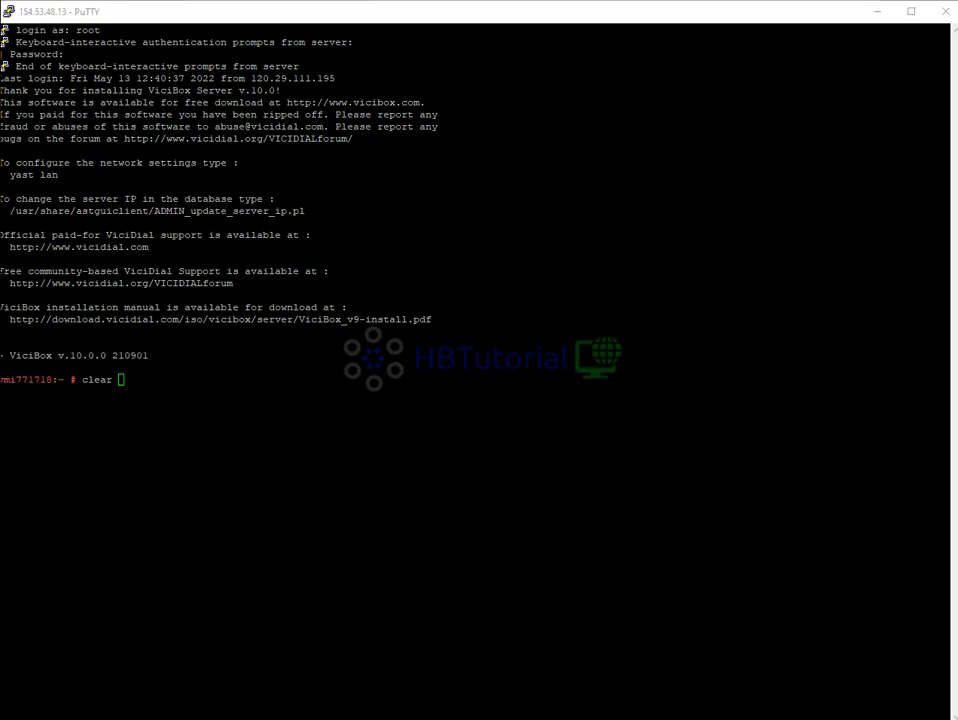
pyautogui.moveTo(310, 212); pyautogui.dragTo(275, 210)
pyautogui.click(274, 209)
pyautogui.moveTo(212, 208); pyautogui.dragTo(263, 211)
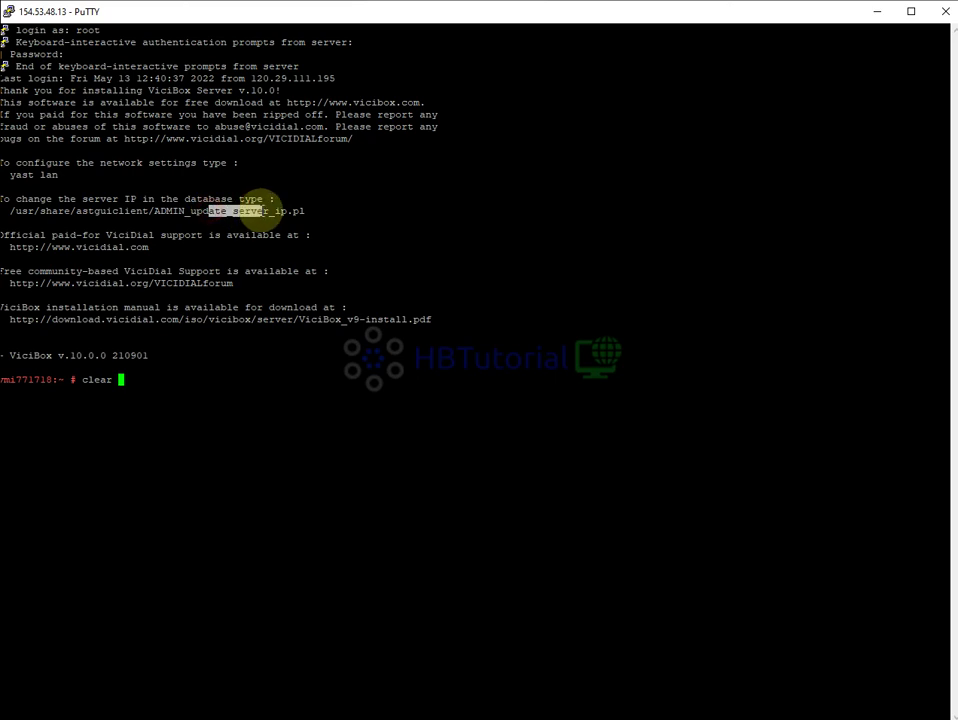
pyautogui.click(189, 213)
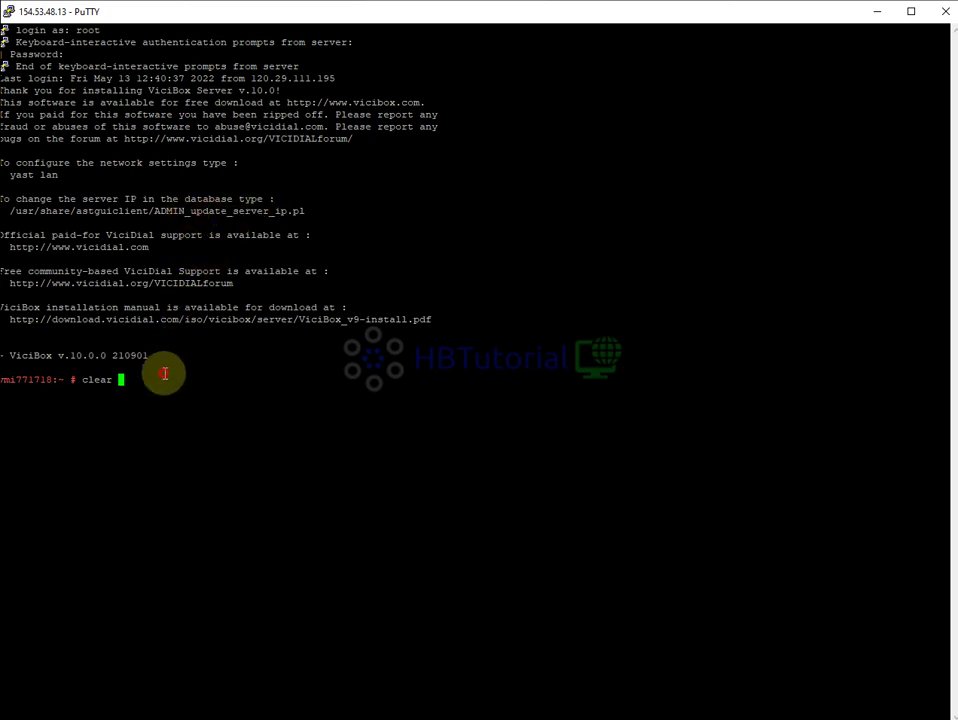
pyautogui.press('Return')
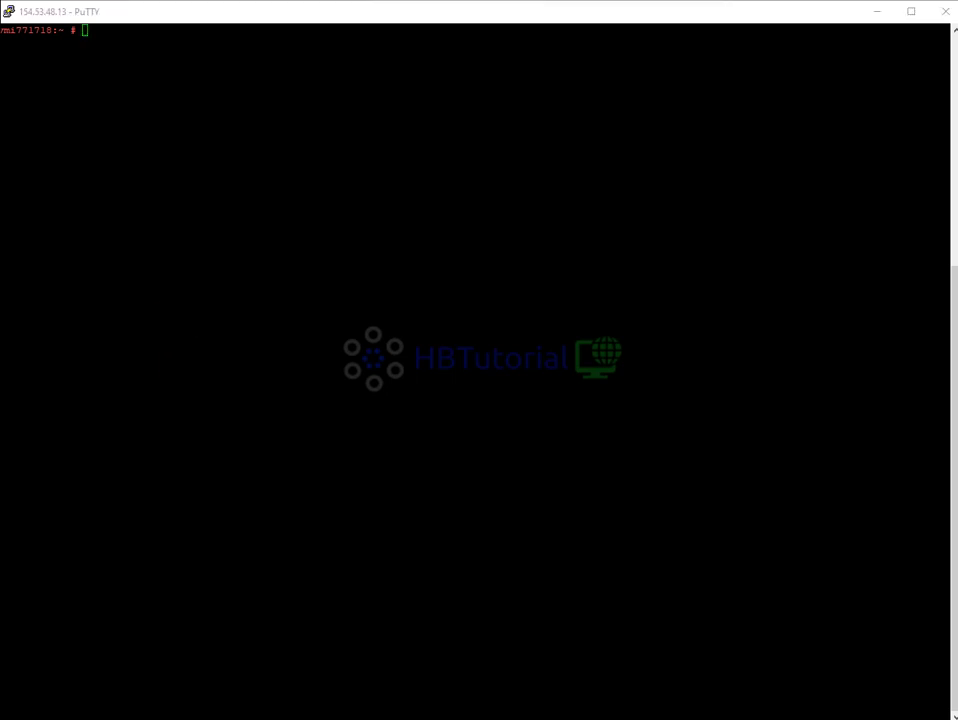
# Type the svn info command at the root prompt
pyautogui.click(475, 145)
pyautogui.click(432, 171)
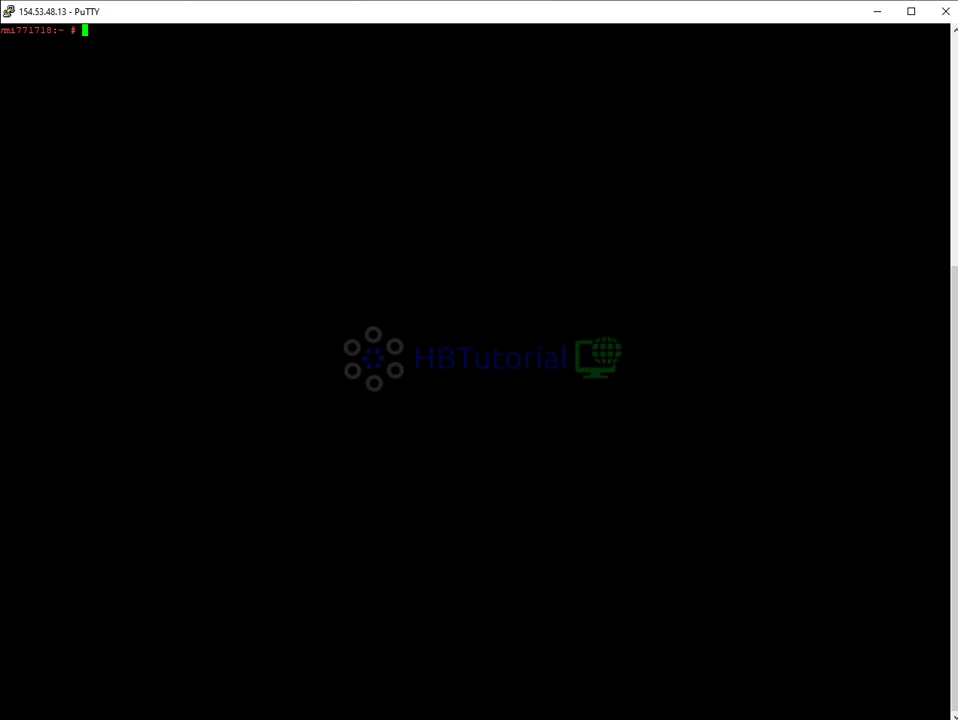
pyautogui.write('svn info')
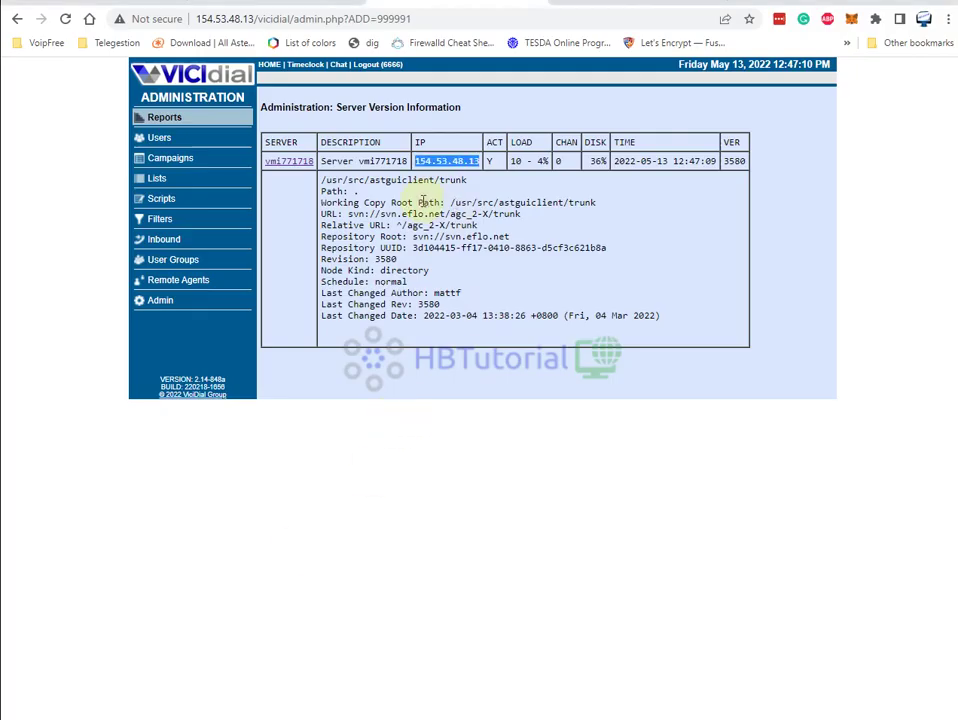
# Copy the svn://svn.eflo.net repository root address from the version page
pyautogui.moveTo(510, 236); pyautogui.dragTo(411, 236)
pyautogui.rightClick(428, 238)
pyautogui.click(459, 248)
# Paste the repository address after svn info and confirm the output shows Revision 3601
pyautogui.hotkey('alt', 'Tab')
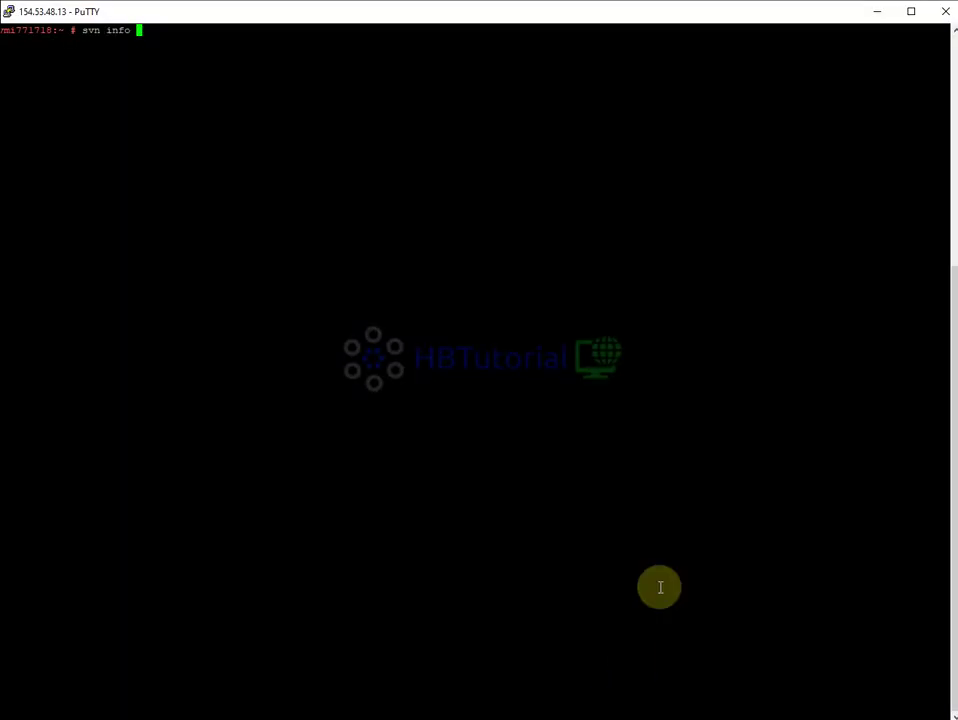
pyautogui.rightClick(316, 200)
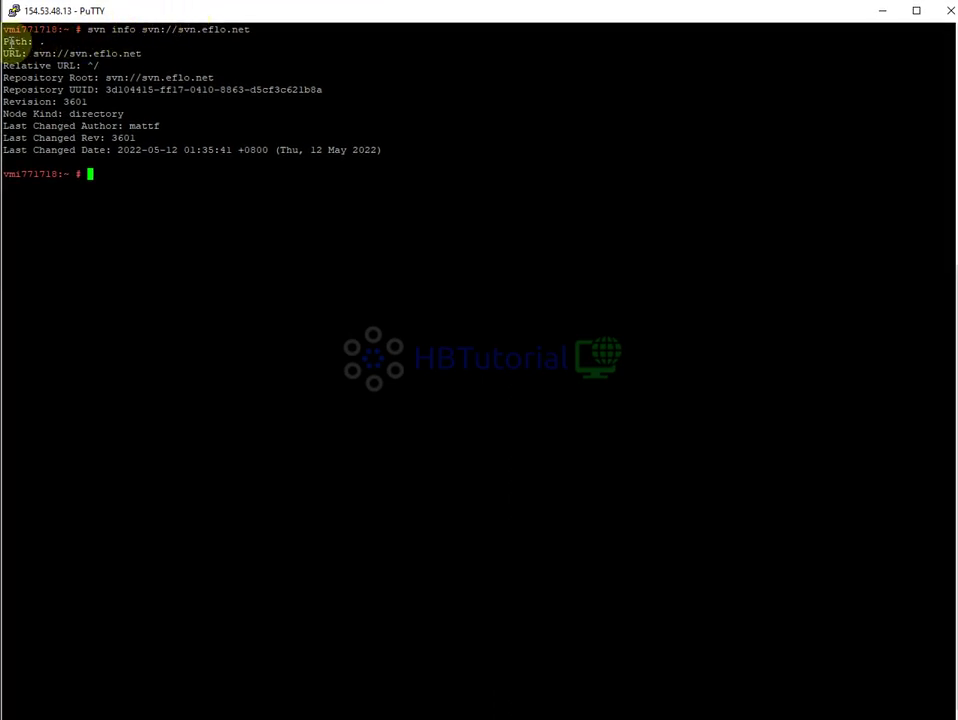
pyautogui.moveTo(20, 42)
pyautogui.mouseDown()
pyautogui.moveTo(40, 30)
pyautogui.moveTo(36, 45)
pyautogui.mouseUp()
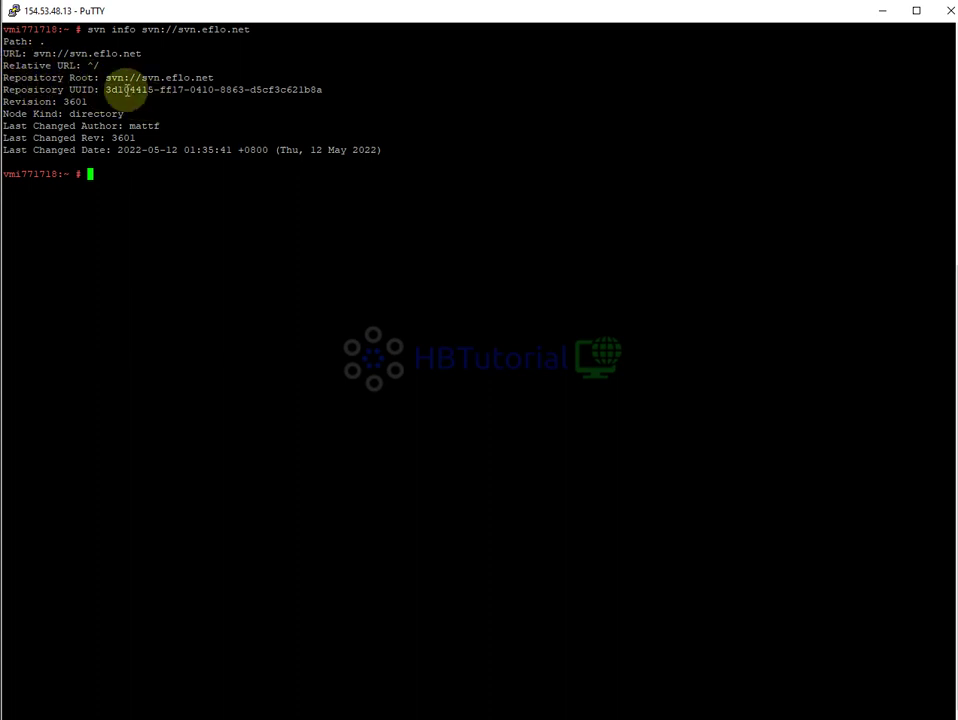
pyautogui.moveTo(5, 101); pyautogui.dragTo(158, 124)
pyautogui.click(103, 122)
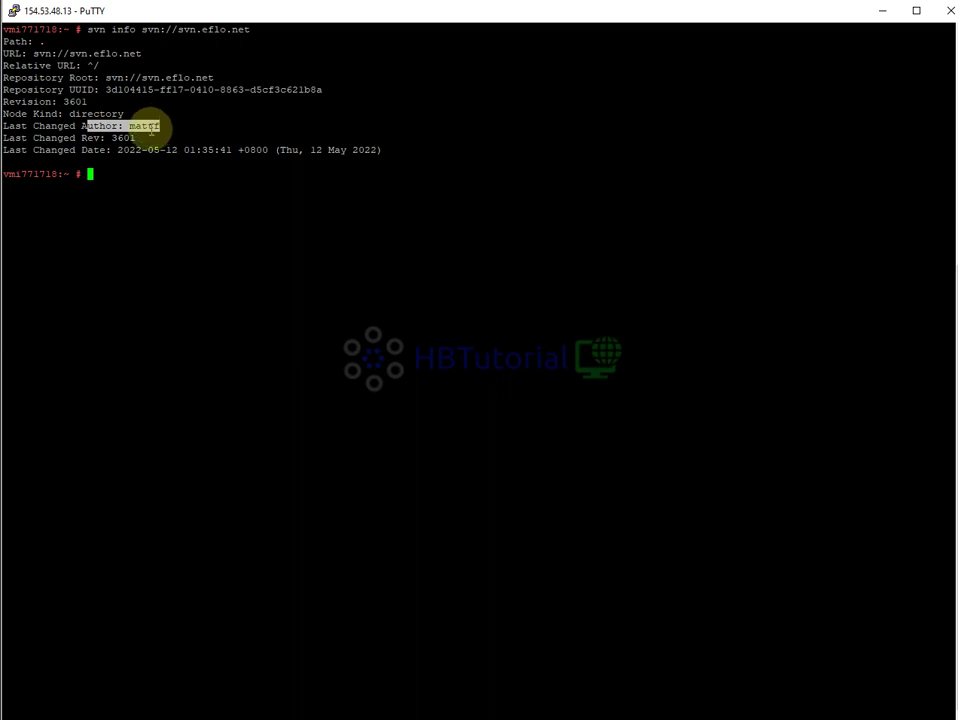
pyautogui.click(107, 130)
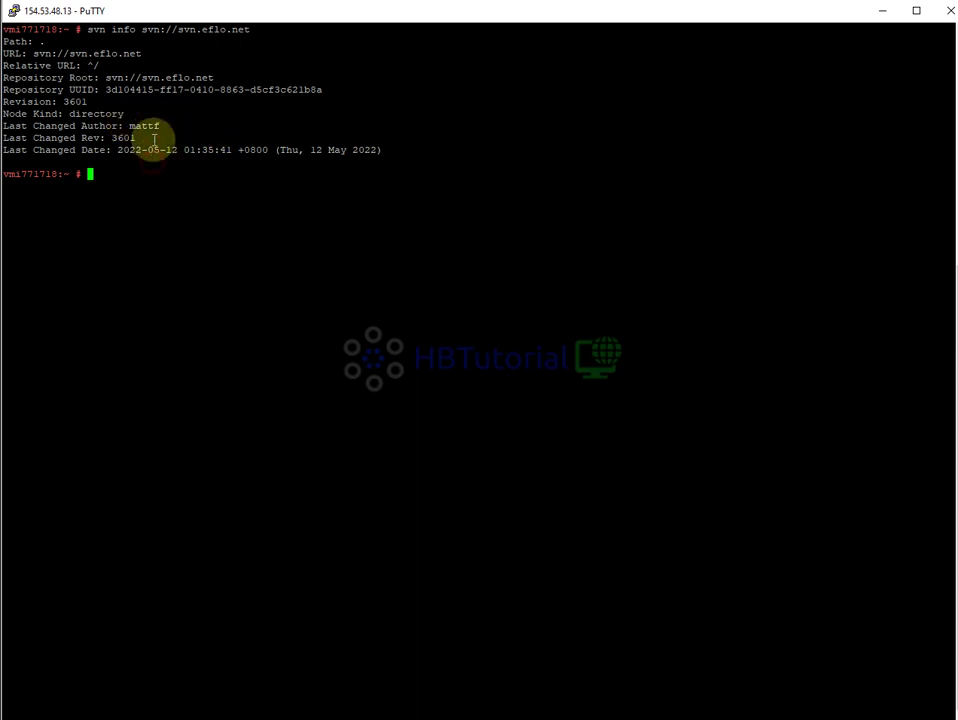
pyautogui.moveTo(130, 126); pyautogui.dragTo(173, 125)
pyautogui.click(246, 90)
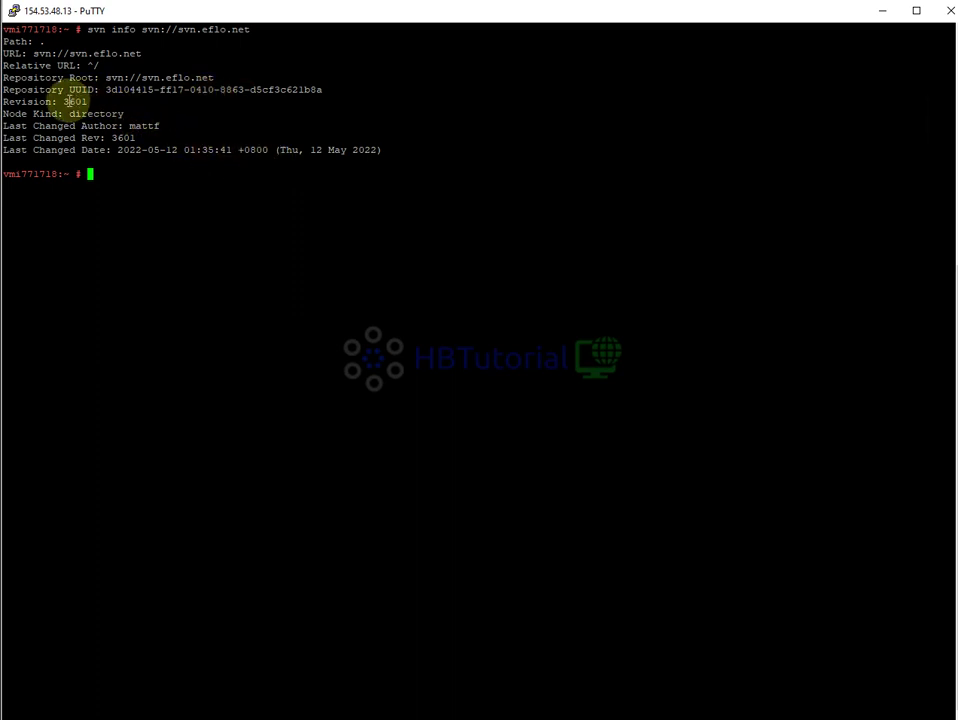
pyautogui.moveTo(64, 101); pyautogui.dragTo(90, 101)
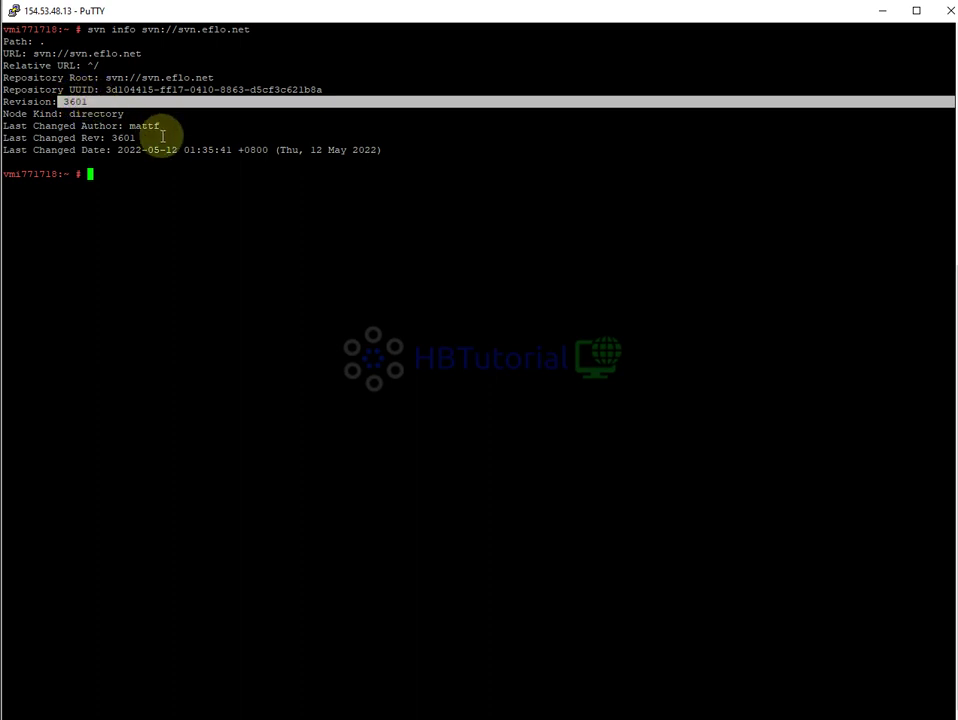
pyautogui.click(165, 140)
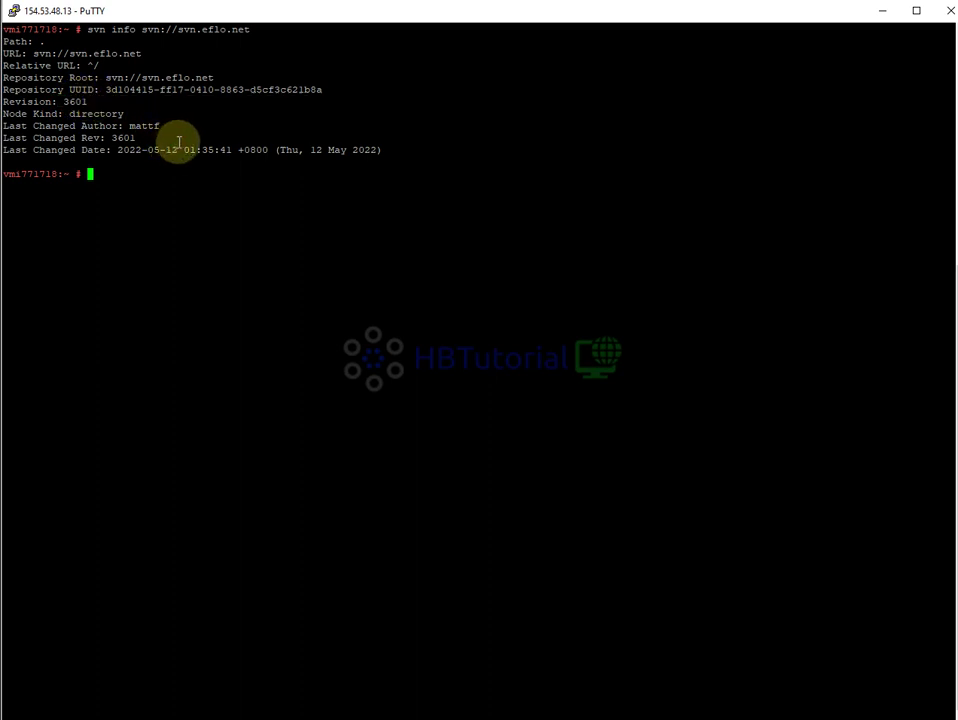
# Change into /usr/src/astguiclient/trunk using Tab completion
pyautogui.write('cd /usr/src/asgt')
pyautogui.press('BackSpace')
pyautogui.press('BackSpace')
pyautogui.write('t')
pyautogui.press('Tab')
pyautogui.write('t')
pyautogui.press('Tab')
pyautogui.press('Return')
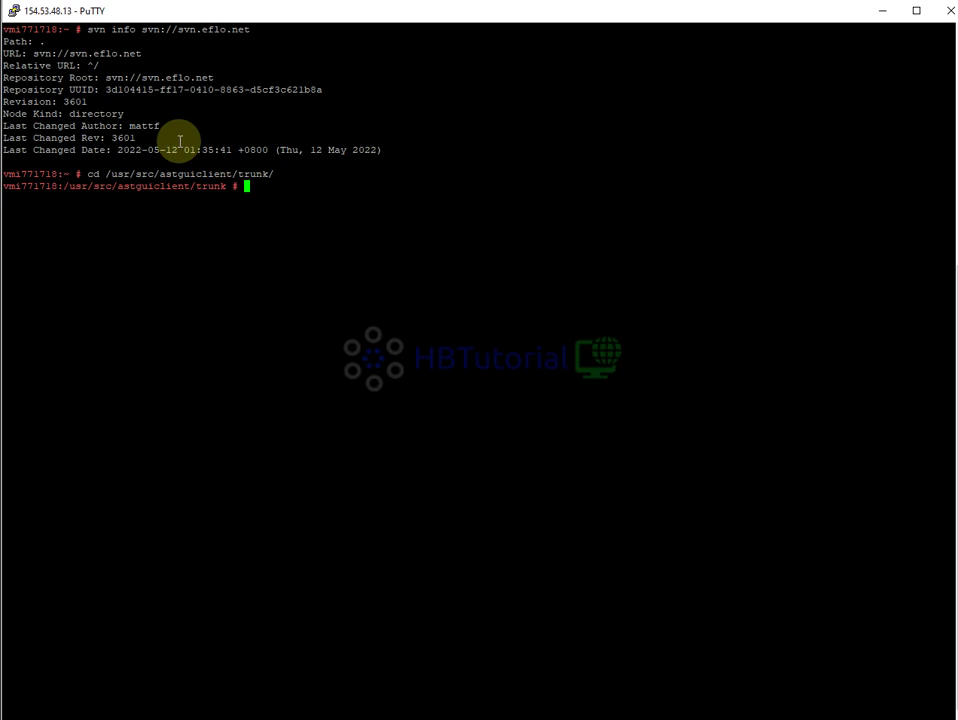
# Run svn up in the trunk folder and review the updated files, including user_stats.php
pyautogui.write('svn up')
pyautogui.press('Return')
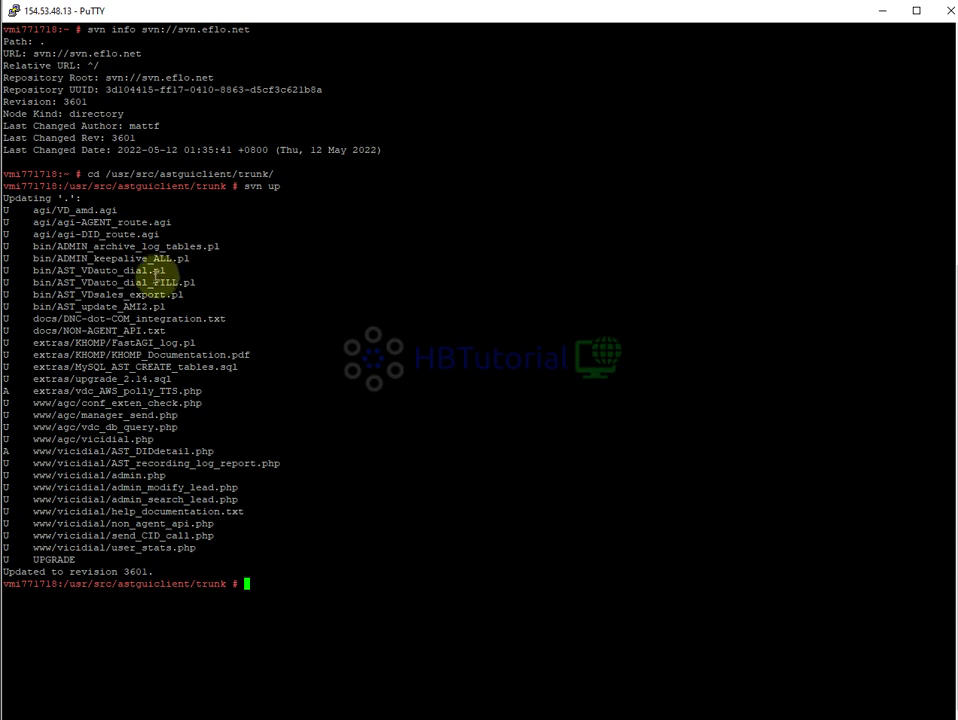
pyautogui.moveTo(32, 210); pyautogui.dragTo(160, 210)
pyautogui.click(138, 213)
pyautogui.moveTo(46, 209); pyautogui.dragTo(199, 569)
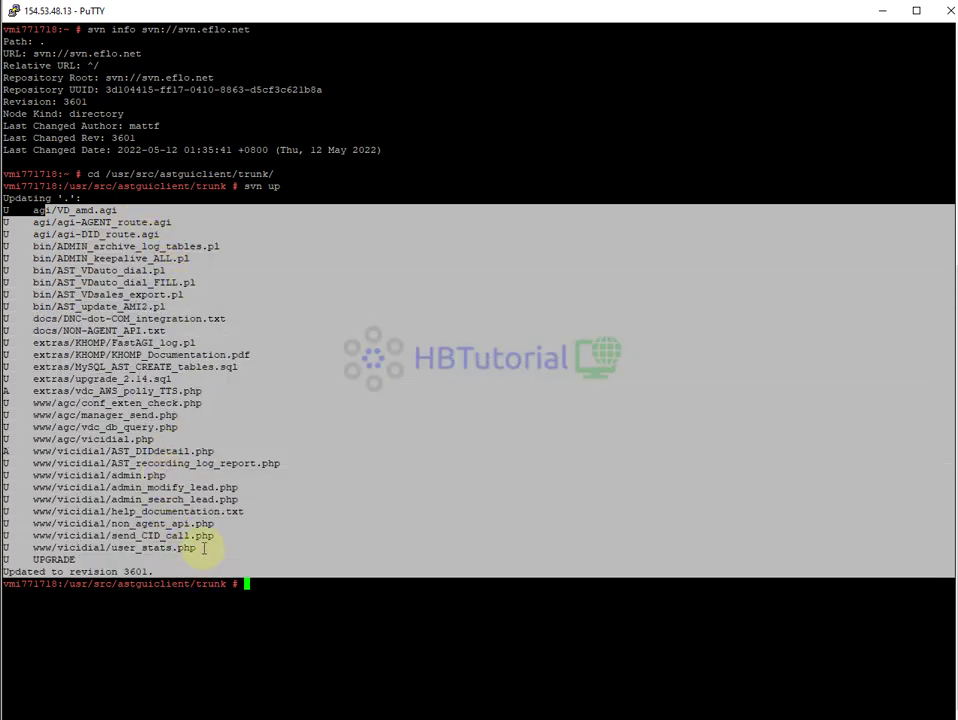
pyautogui.click(211, 453)
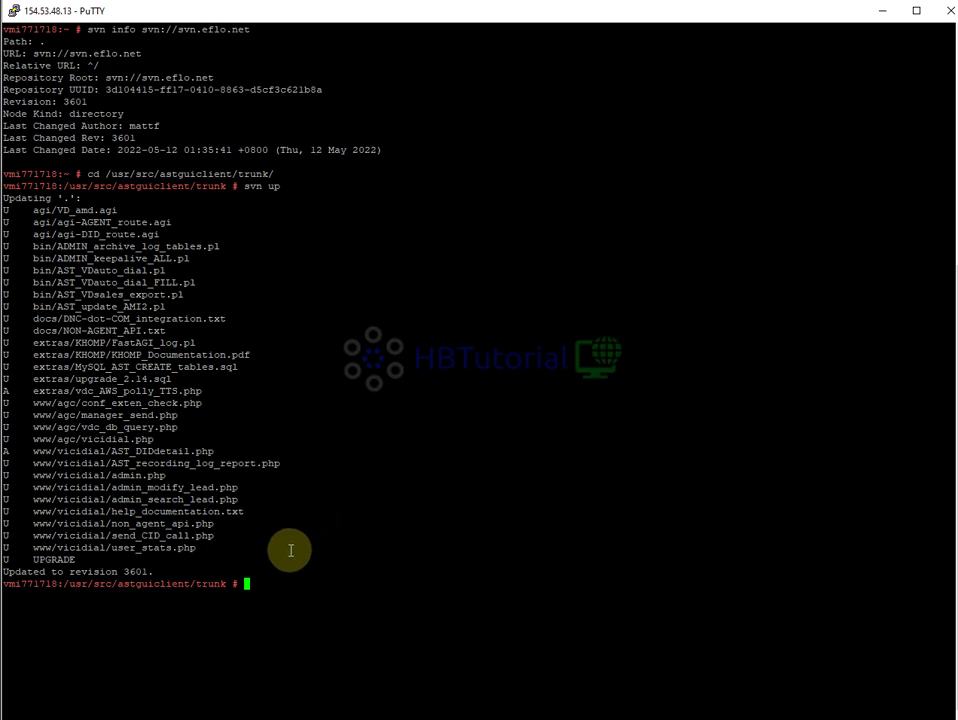
pyautogui.moveTo(190, 550); pyautogui.dragTo(120, 548)
pyautogui.click(178, 530)
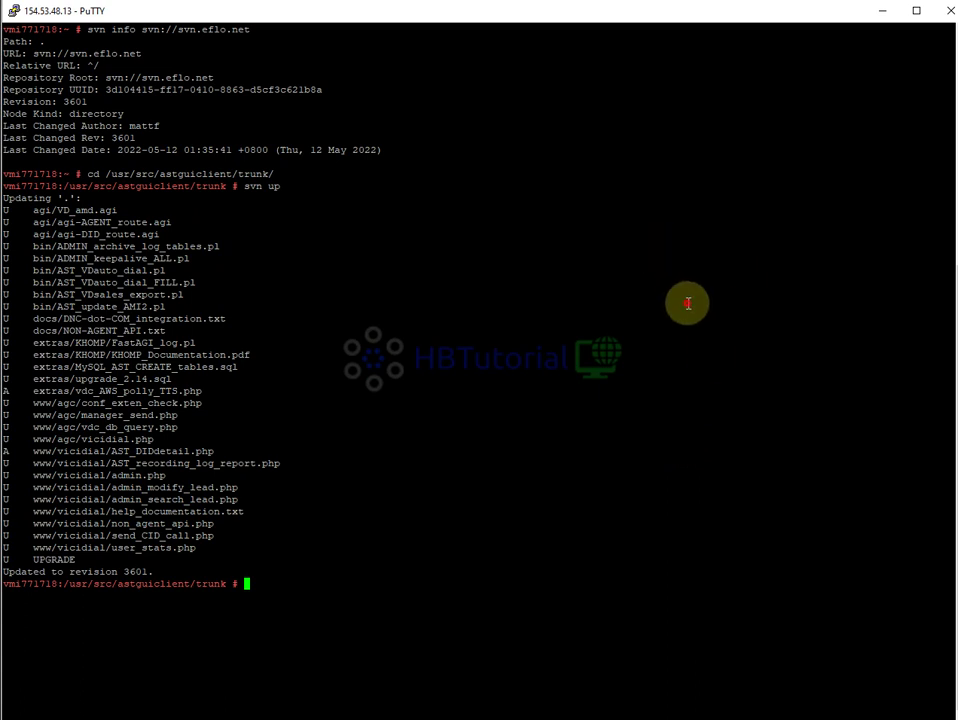
# Run perl install.pl and accept the default paths, server IP, database and Asterisk settings
pyautogui.write('perl install.pl')
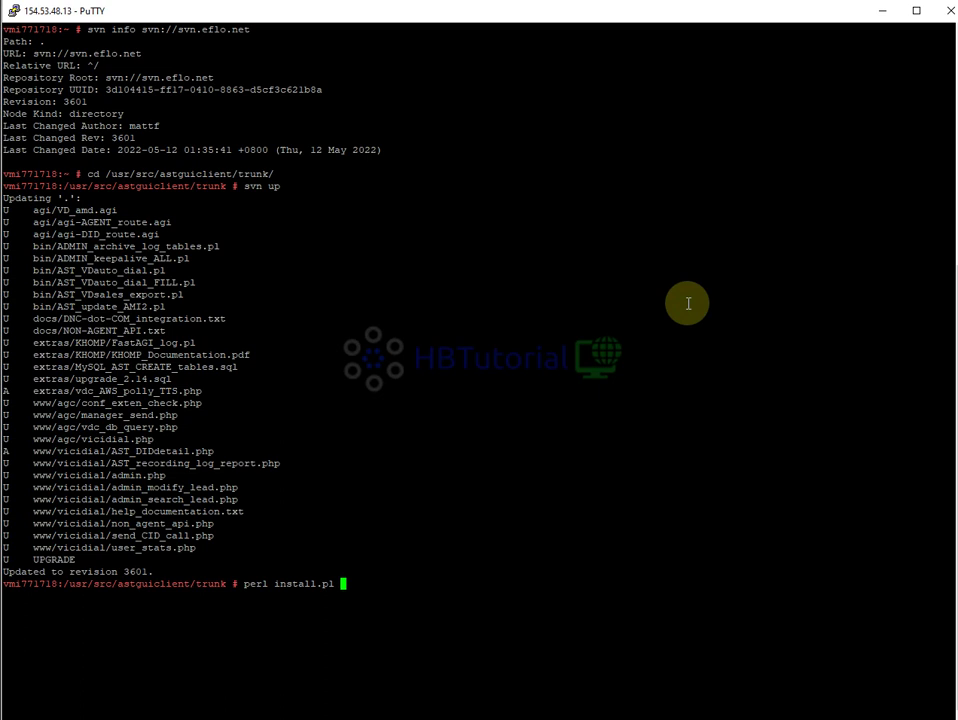
pyautogui.press('Return')
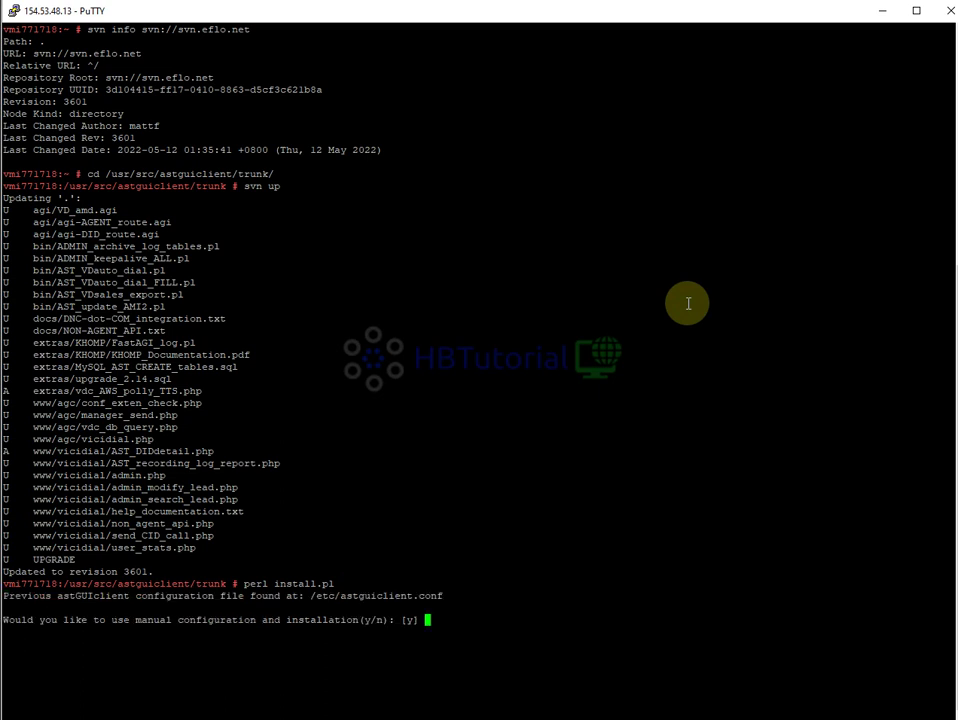
pyautogui.press('Return')
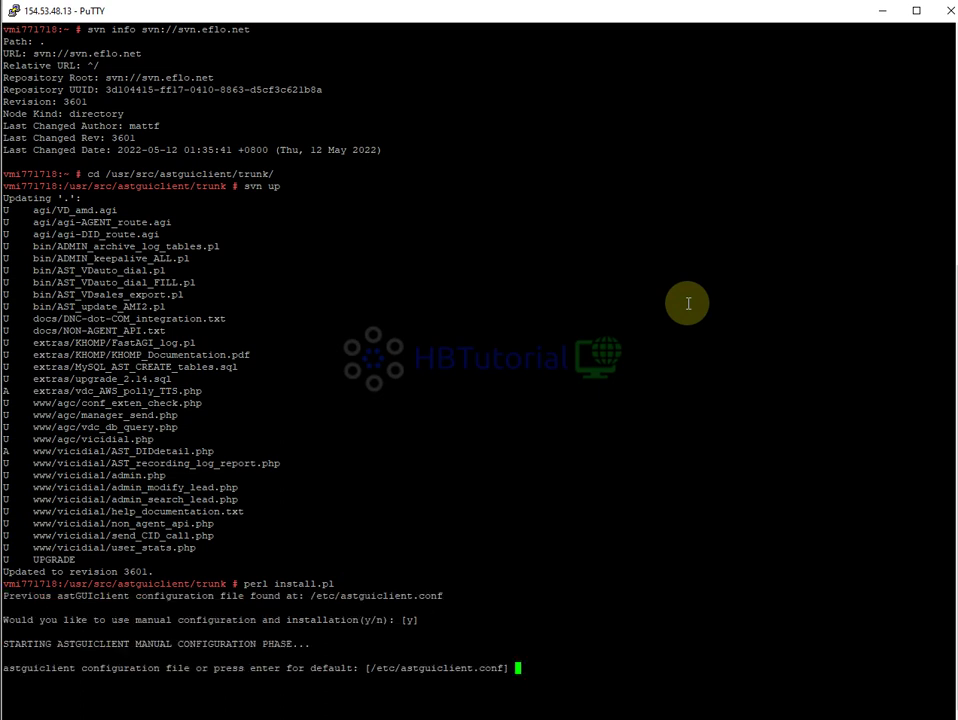
pyautogui.press('Return')
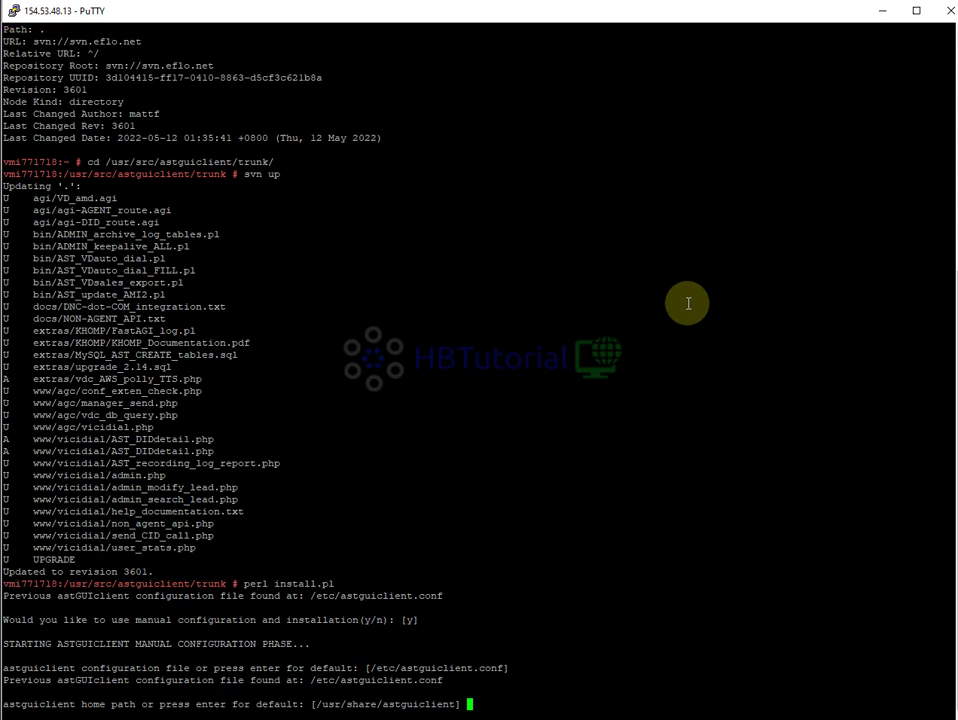
pyautogui.press('Return')
pyautogui.press('Return')
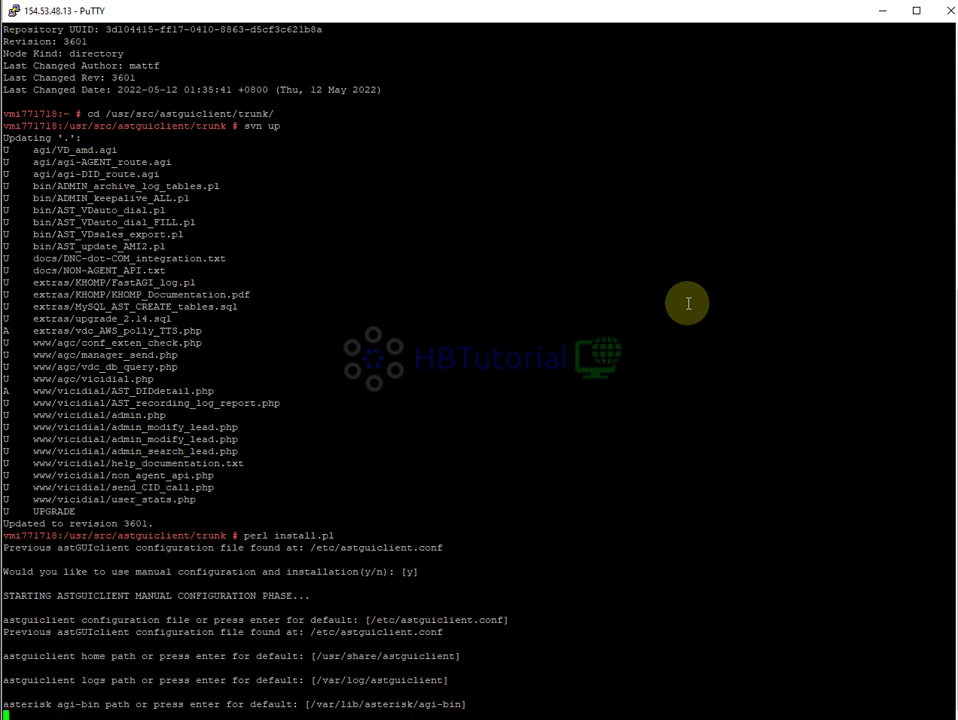
pyautogui.press('Return')
pyautogui.press('Return')
pyautogui.press('Return')
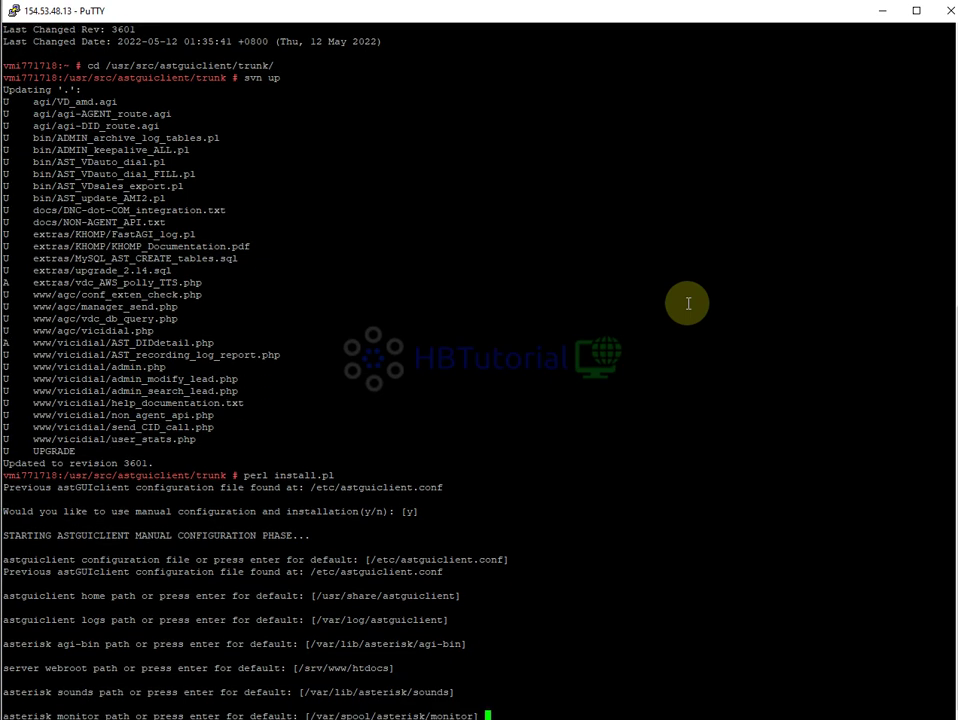
pyautogui.press('Return')
pyautogui.press('Return')
pyautogui.press('Return')
pyautogui.press('Return')
pyautogui.press('Return')
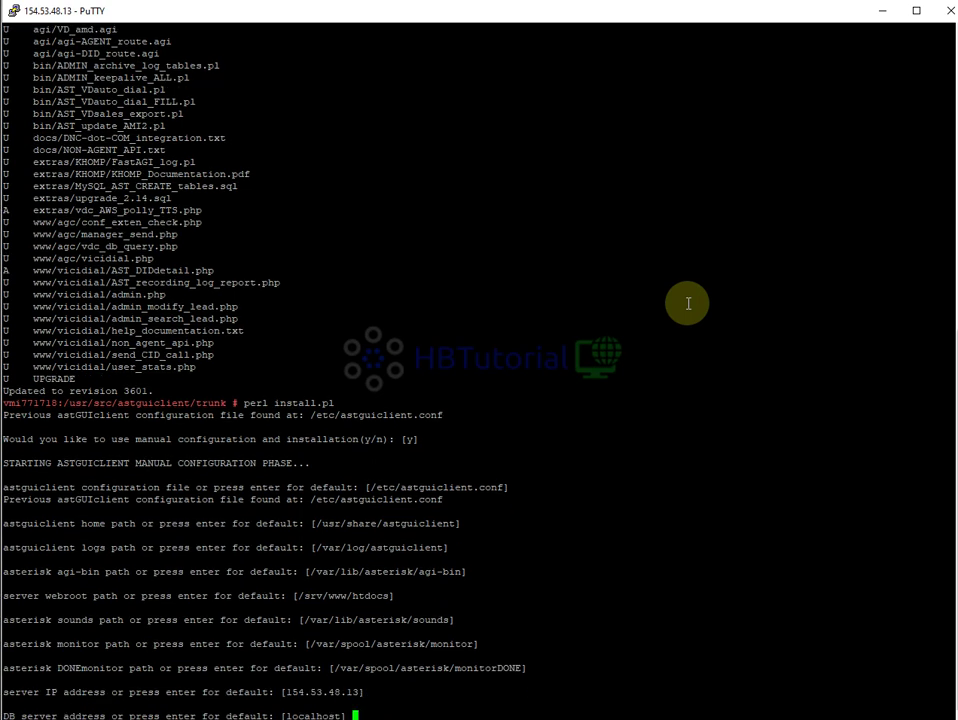
pyautogui.press('Return')
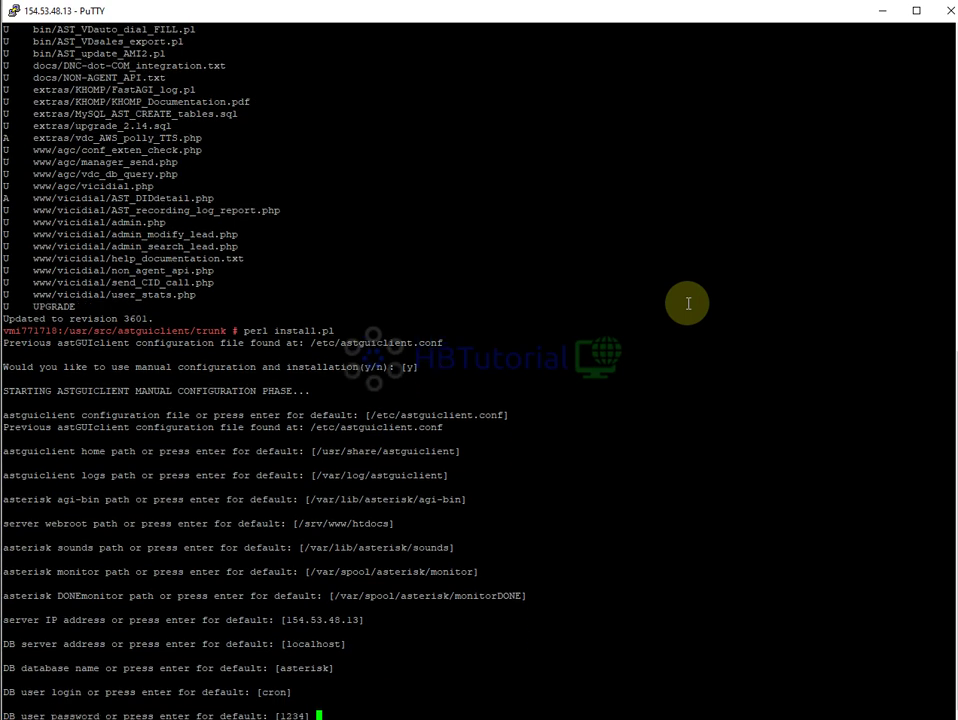
pyautogui.press('Return')
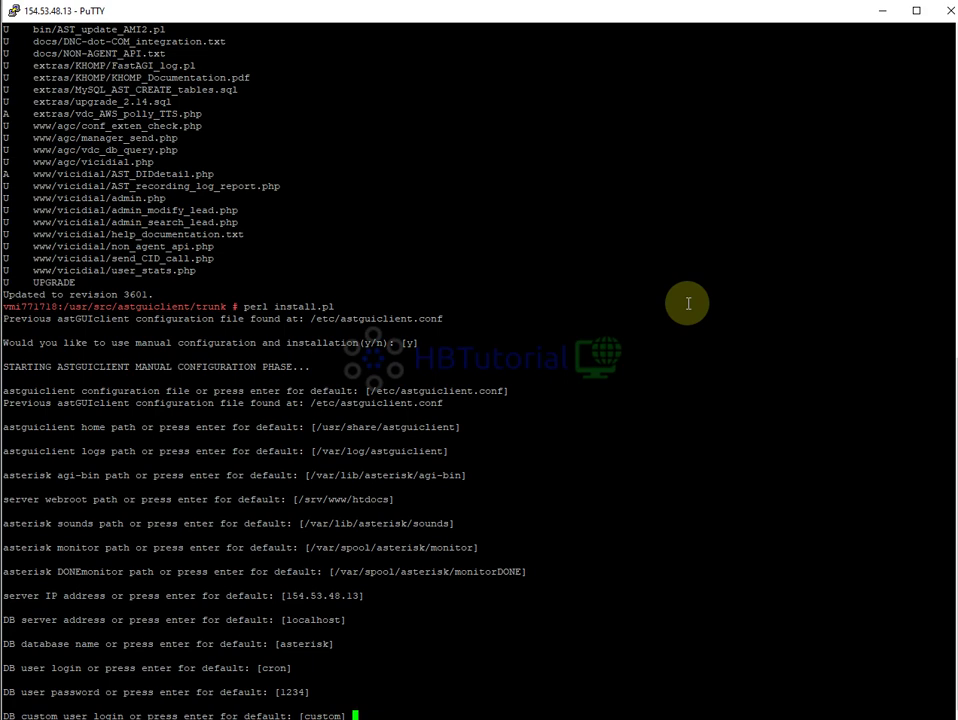
pyautogui.press('Return')
pyautogui.press('Return')
pyautogui.press('Return')
pyautogui.press('Return')
pyautogui.press('Return')
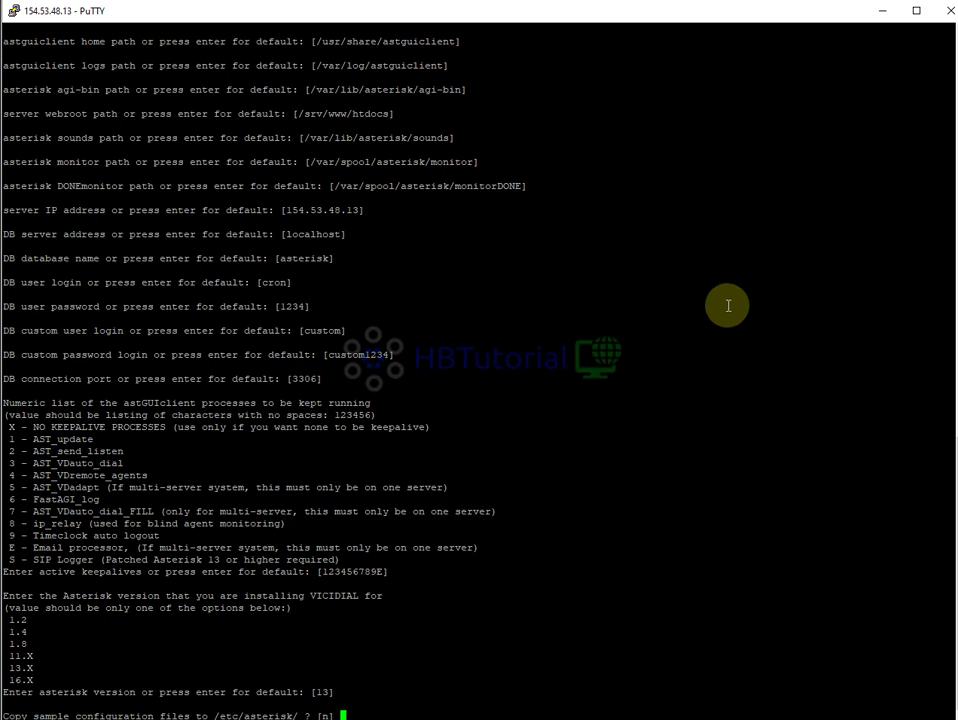
# Answer y to copy sample configs, accept remaining defaults, and confirm version 3601 was recorded
pyautogui.scroll(20, 600, 303)
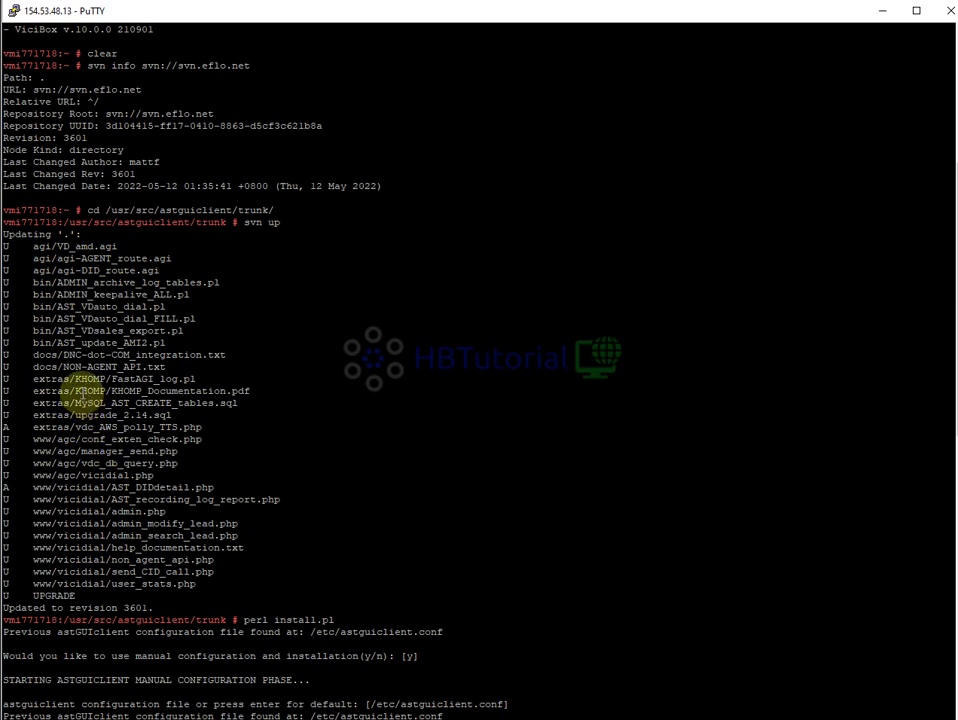
pyautogui.press('Return')
pyautogui.press('Return')
pyautogui.press('Return')
pyautogui.press('Return')
pyautogui.press('Return')
pyautogui.press('Return')
pyautogui.press('Return')
pyautogui.press('Return')
pyautogui.press('Return')
pyautogui.press('Return')
pyautogui.press('Return')
pyautogui.press('Return')
pyautogui.press('Return')
pyautogui.press('Return')
pyautogui.press('Return')
pyautogui.press('Return')
pyautogui.press('Return')
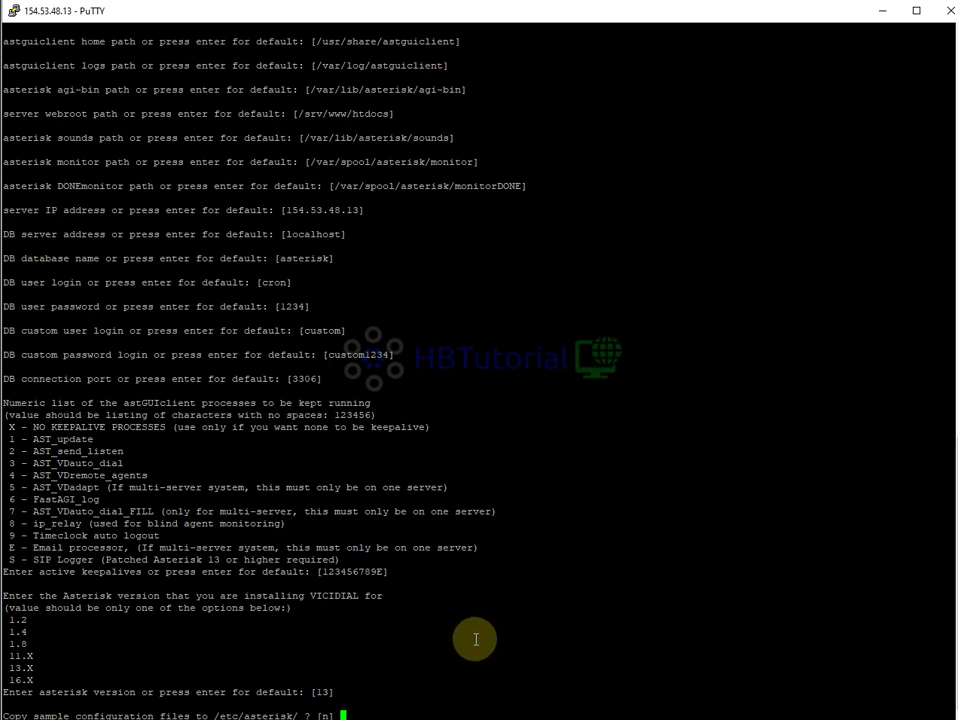
pyautogui.write('y')
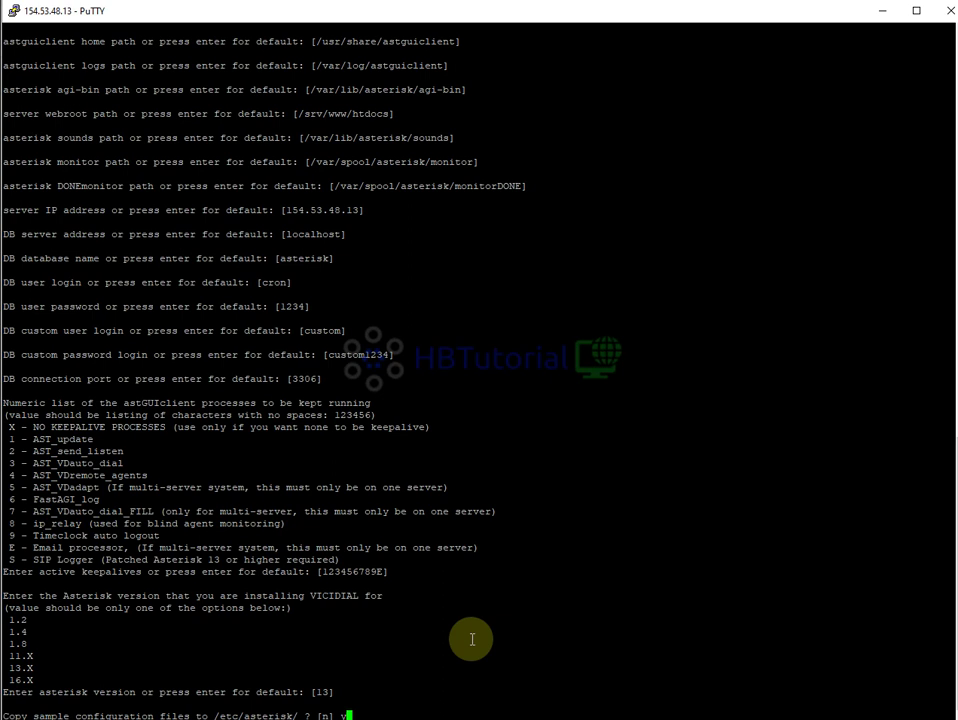
pyautogui.press('Return')
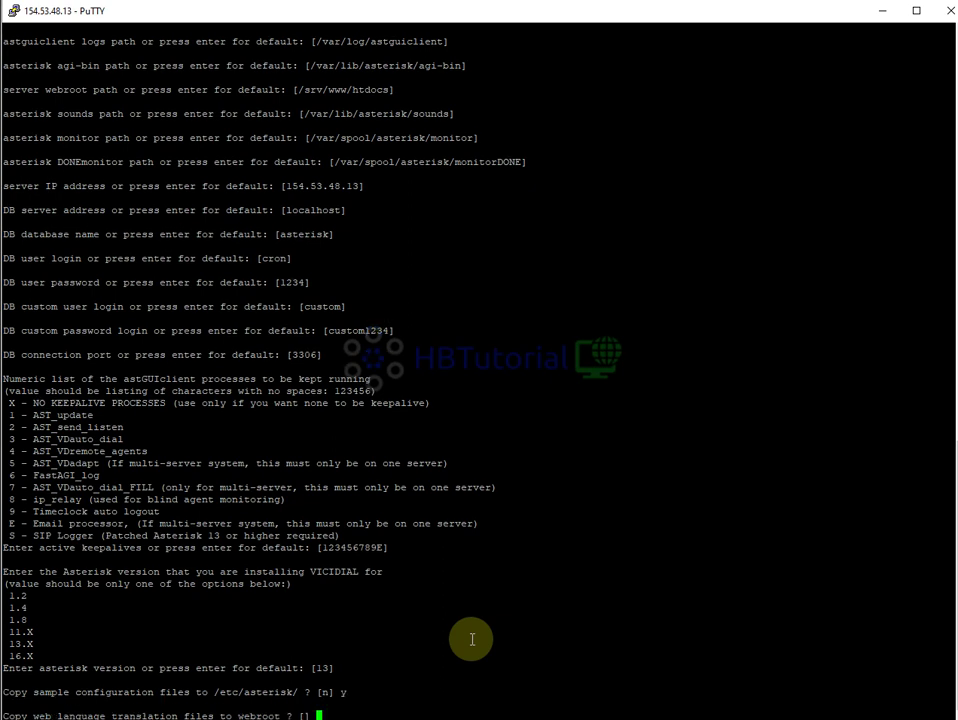
pyautogui.press('Return')
pyautogui.press('Return')
pyautogui.press('Return')
pyautogui.press('Return')
pyautogui.press('Return')
pyautogui.press('Return')
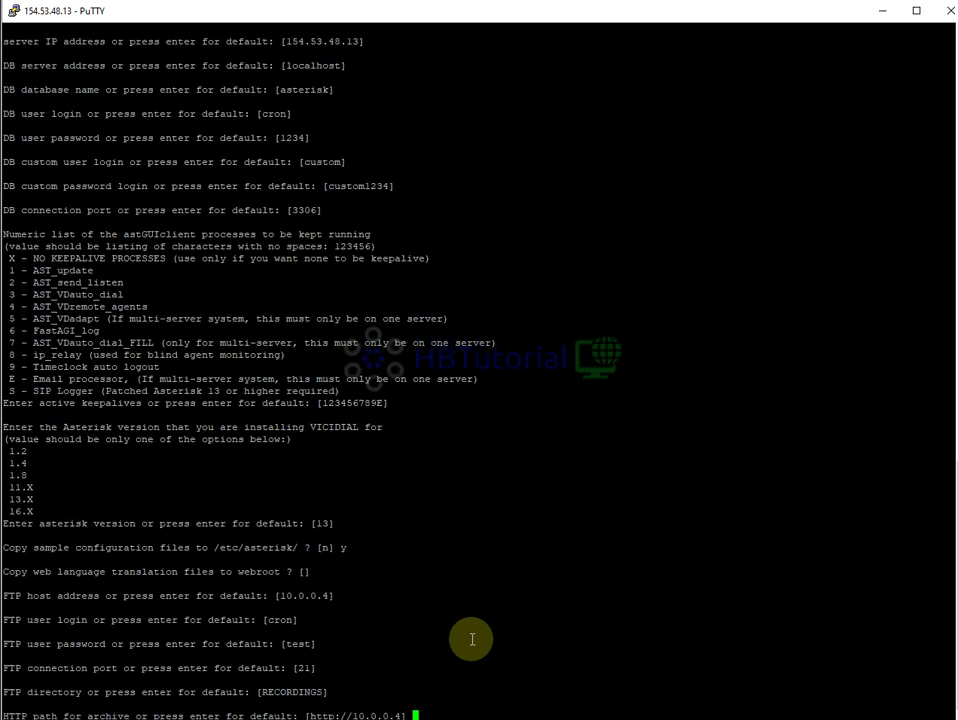
pyautogui.press('Return')
pyautogui.press('Return')
pyautogui.press('Return')
pyautogui.press('Return')
pyautogui.press('Return')
pyautogui.press('Return')
pyautogui.press('Return')
pyautogui.press('Return')
pyautogui.press('Return')
pyautogui.press('Return')
pyautogui.press('Return')
pyautogui.press('Return')
pyautogui.press('Return')
pyautogui.press('Return')
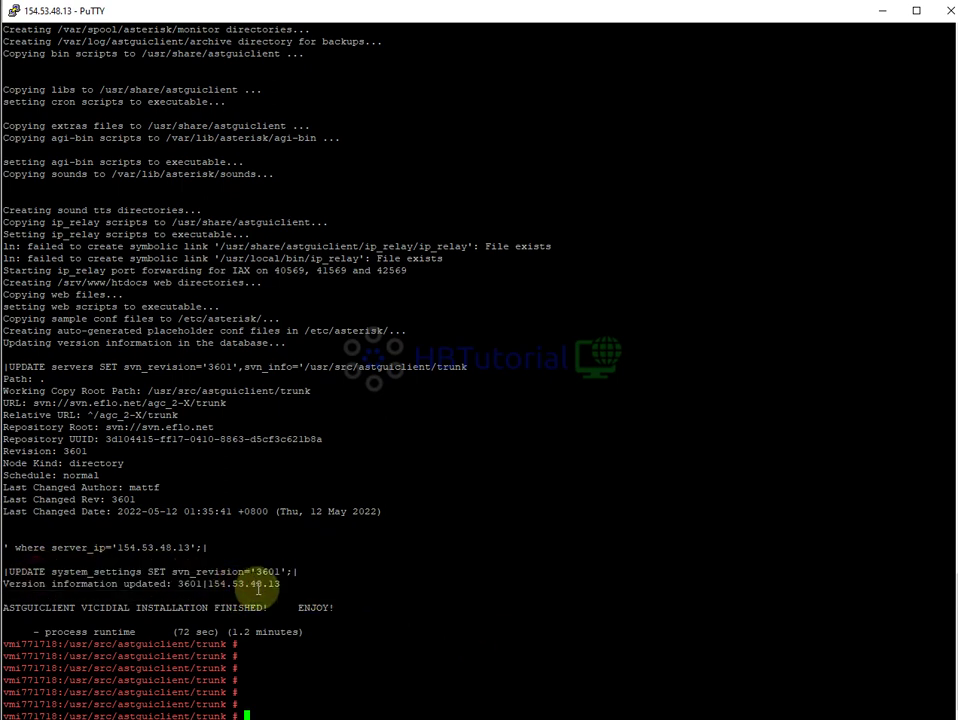
pyautogui.moveTo(153, 585); pyautogui.dragTo(202, 584)
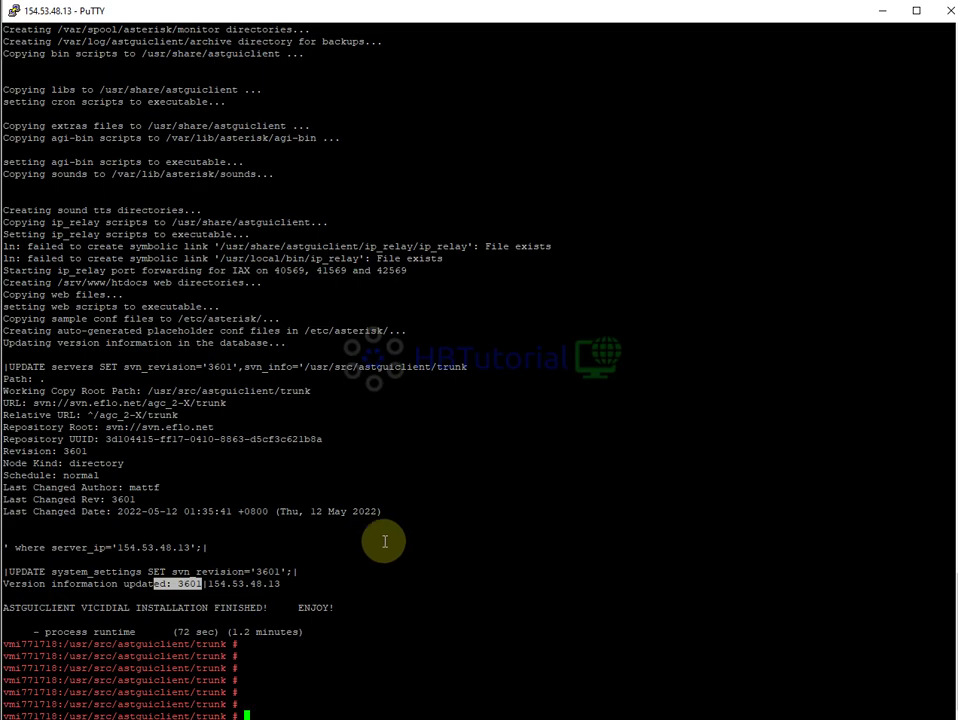
pyautogui.hotkey('alt', 'Tab')
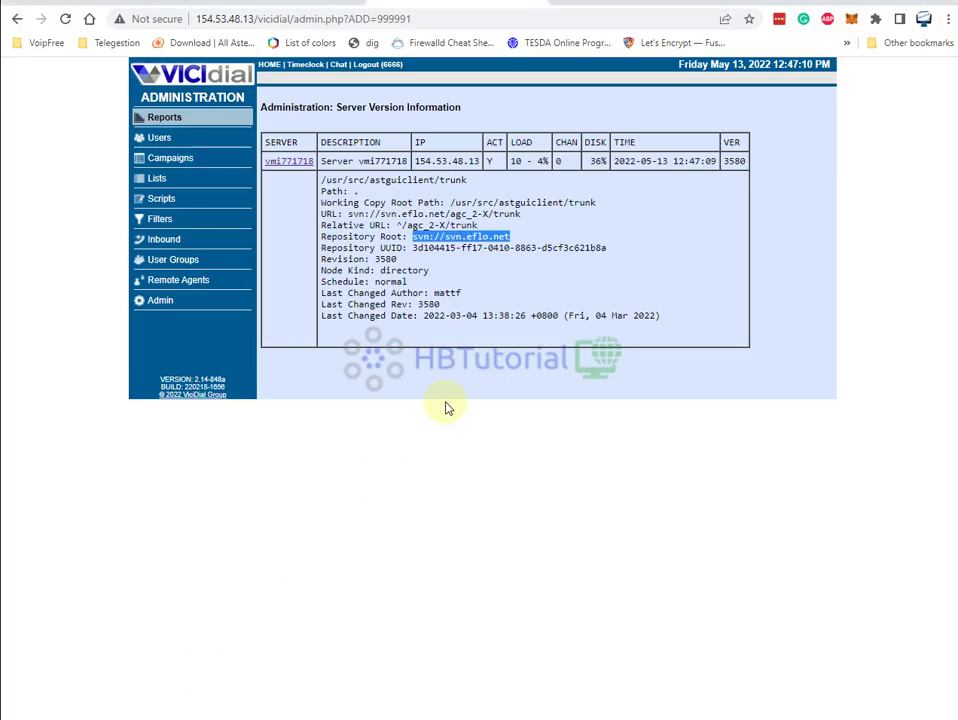
# Reload Server Version Information and confirm the SVN revision is now 3601
pyautogui.click(65, 21)
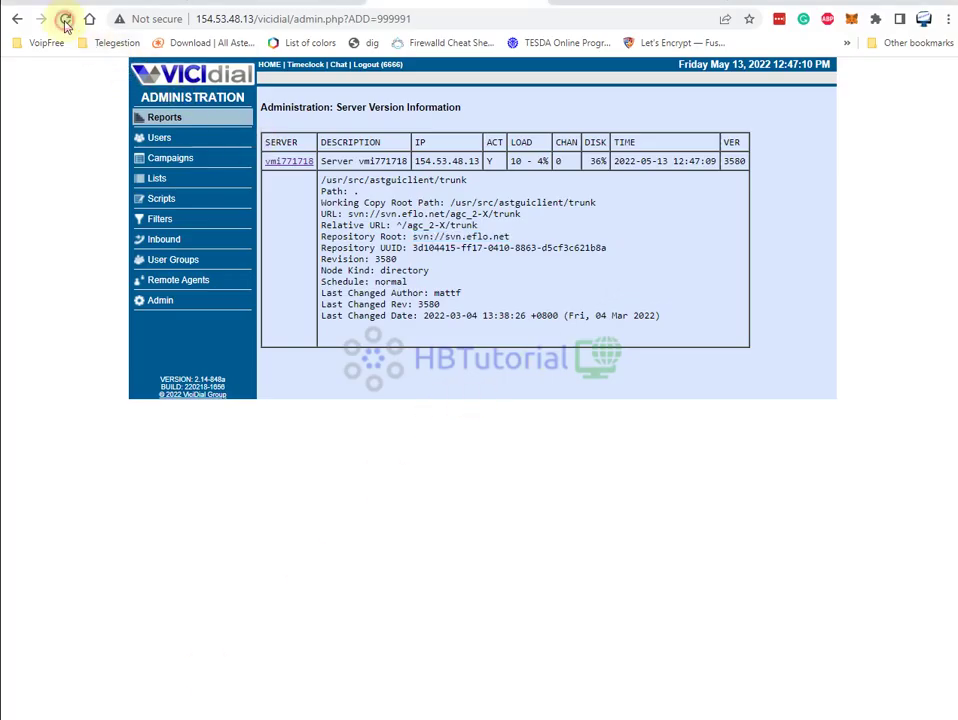
pyautogui.doubleClick(733, 160)
pyautogui.moveTo(745, 180); pyautogui.dragTo(746, 190)
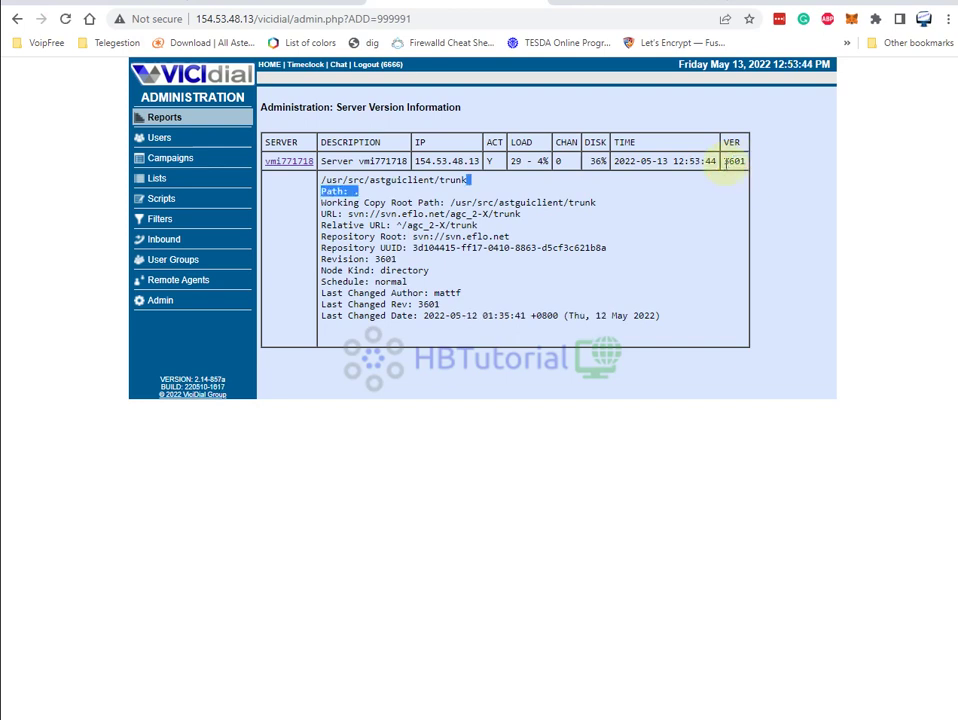
pyautogui.doubleClick(733, 160)
pyautogui.click(594, 231)
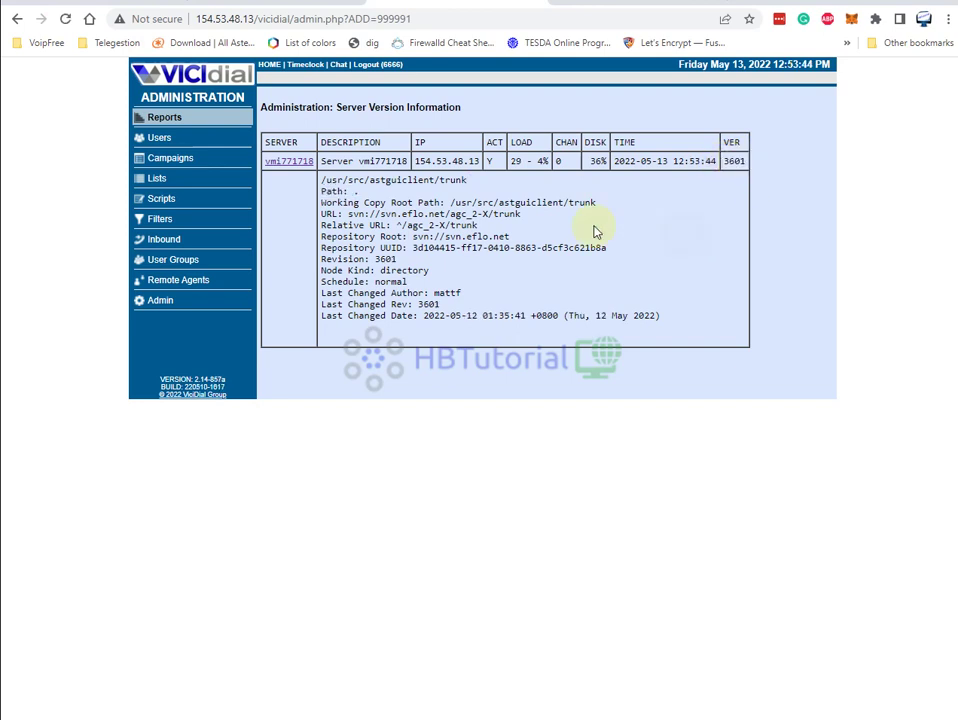
# Check the server version in the Reports server table, then open Admin System Settings
pyautogui.click(165, 120)
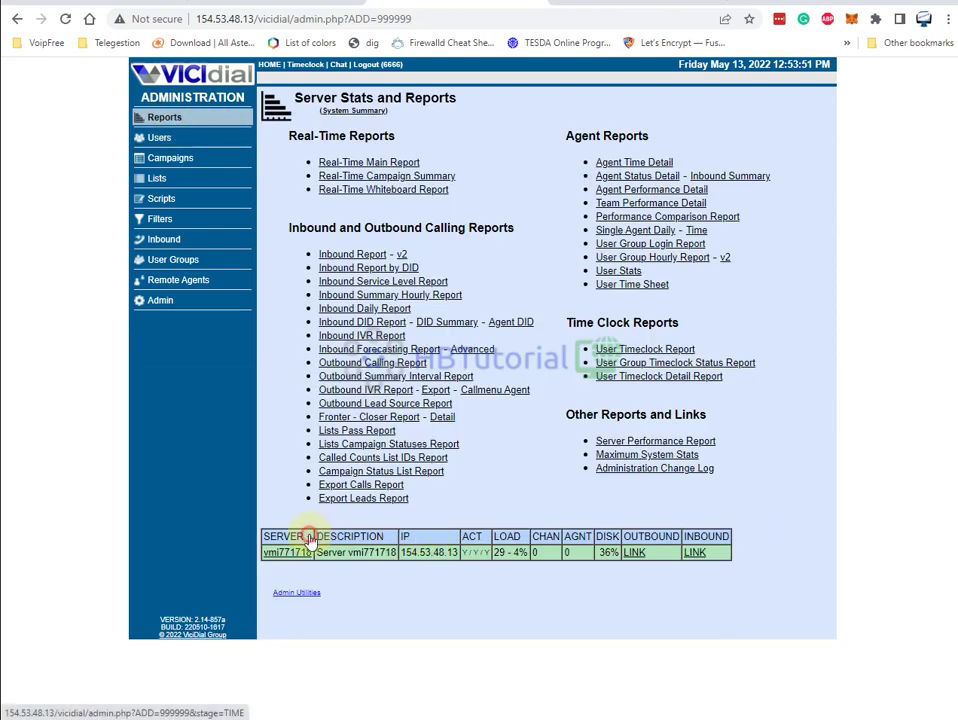
pyautogui.click(310, 538)
pyautogui.moveTo(722, 552); pyautogui.dragTo(744, 558)
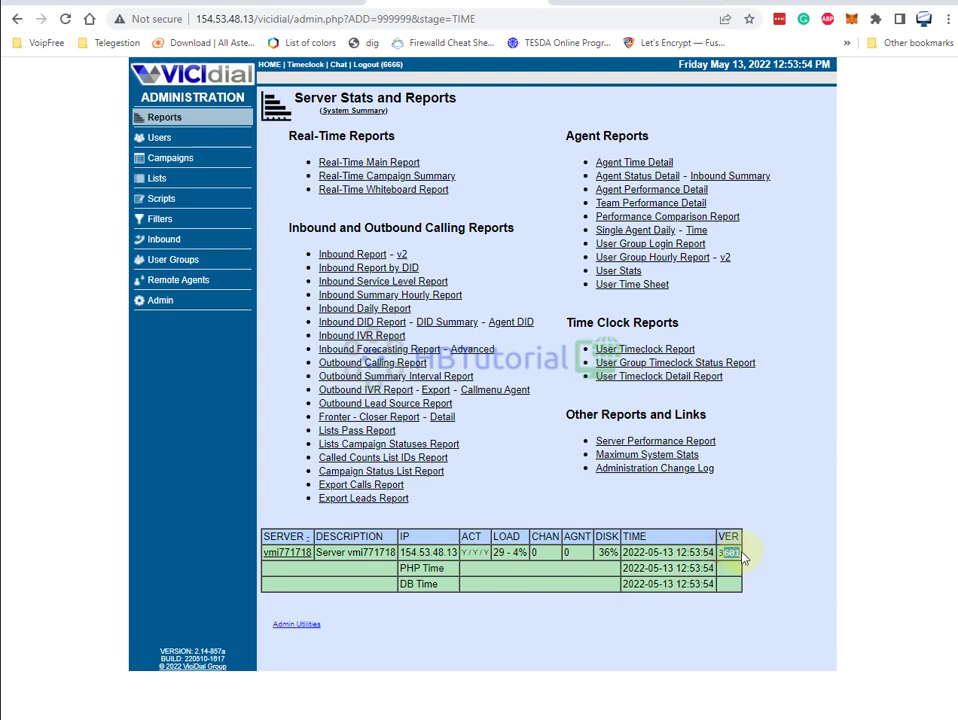
pyautogui.click(160, 303)
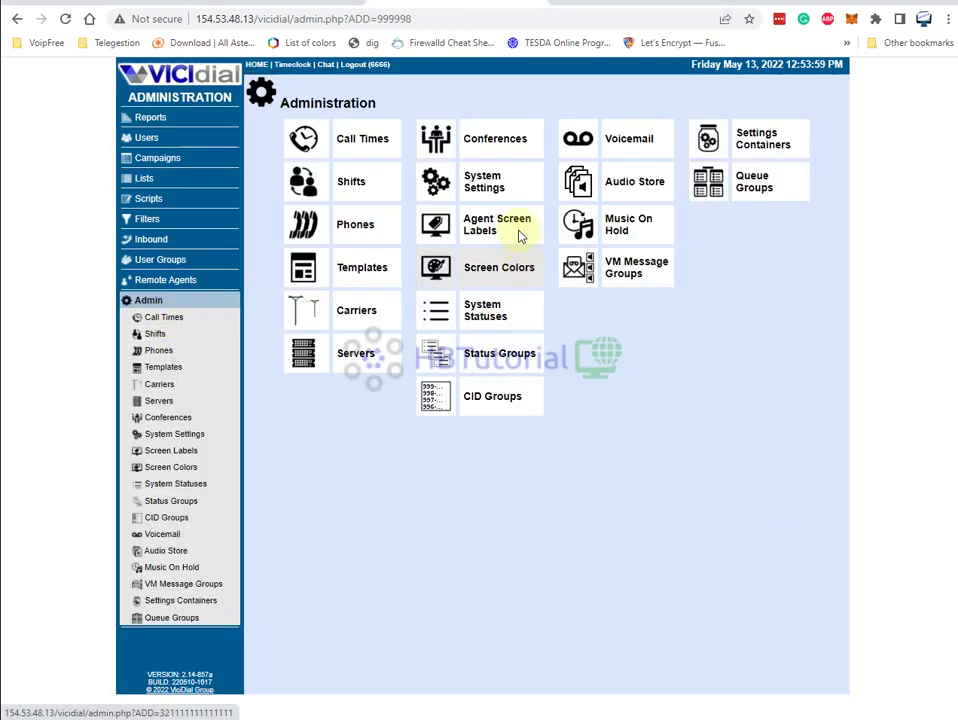
pyautogui.click(489, 186)
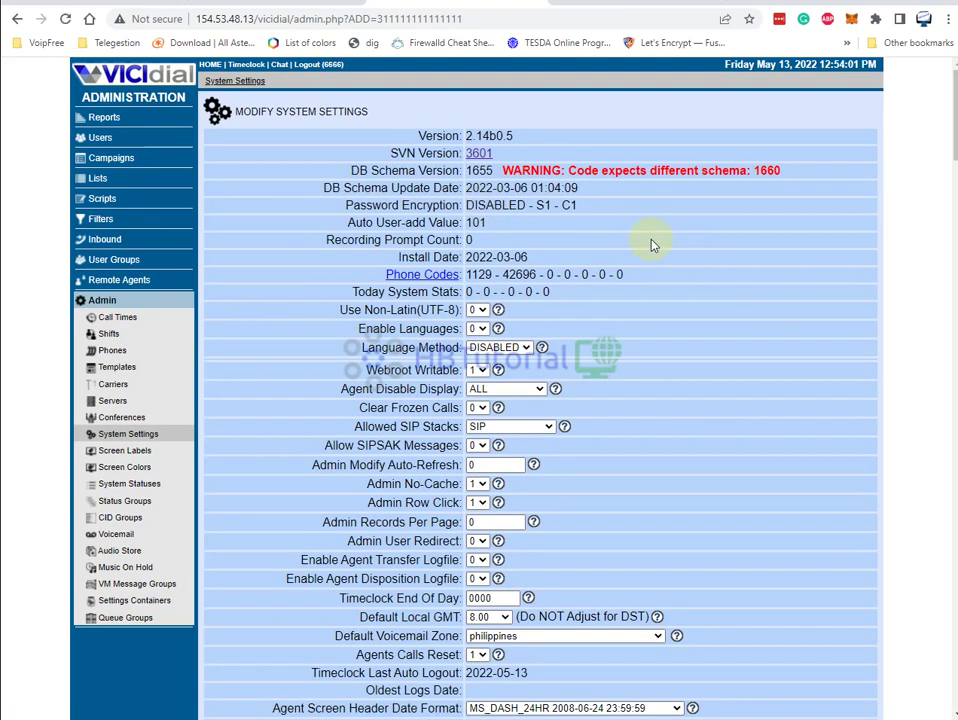
# Review the DB Schema Version warning: 1655 installed but 1660 expected
pyautogui.moveTo(349, 171); pyautogui.dragTo(781, 184)
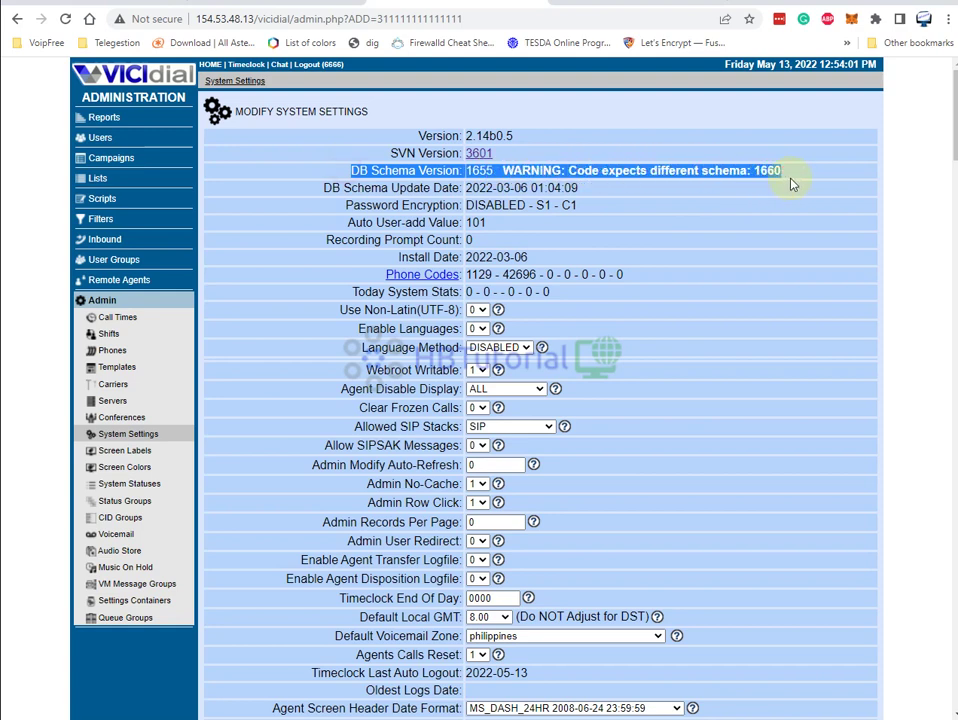
pyautogui.click(712, 199)
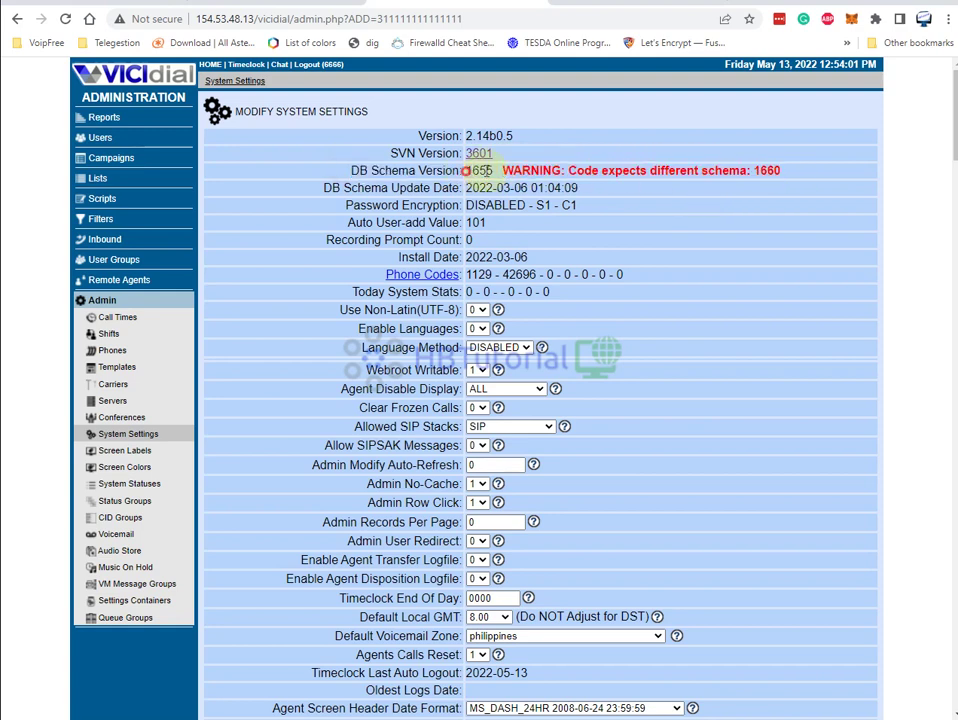
pyautogui.moveTo(465, 170); pyautogui.dragTo(798, 177)
pyautogui.click(787, 182)
pyautogui.moveTo(775, 171); pyautogui.dragTo(469, 172)
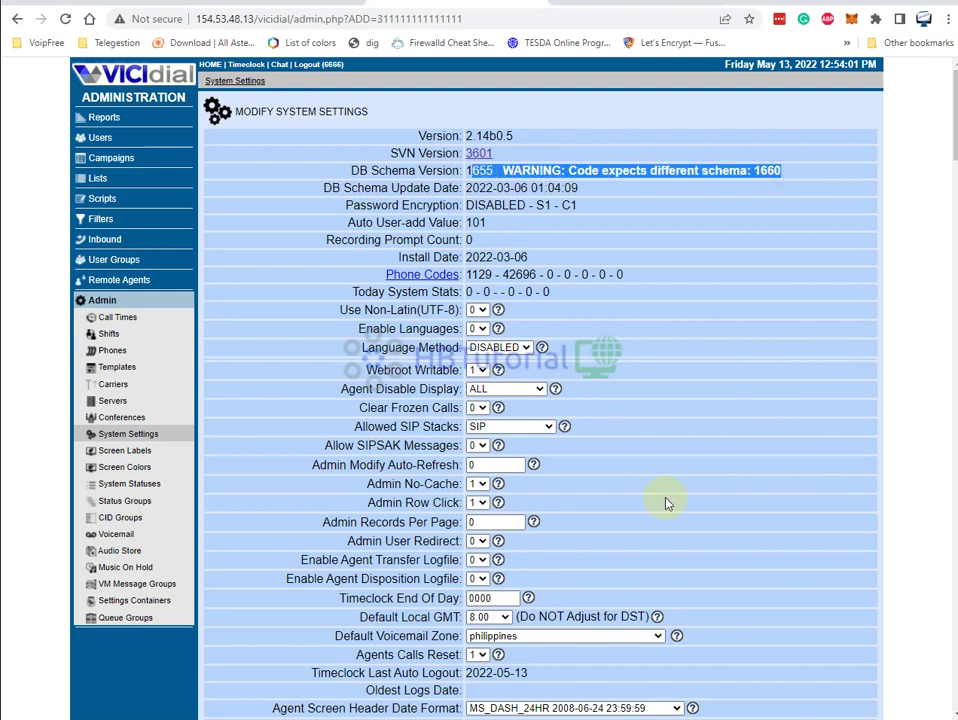
pyautogui.click(668, 503)
# Back in PuTTY, clear the terminal screen with the clear command
pyautogui.hotkey('alt', 'Tab')
pyautogui.click(547, 502)
pyautogui.write('clear')
pyautogui.press('Return')
# Start the MariaDB monitor with mysql and switch to the asterisk database
pyautogui.write('mysql')
pyautogui.press('Return')
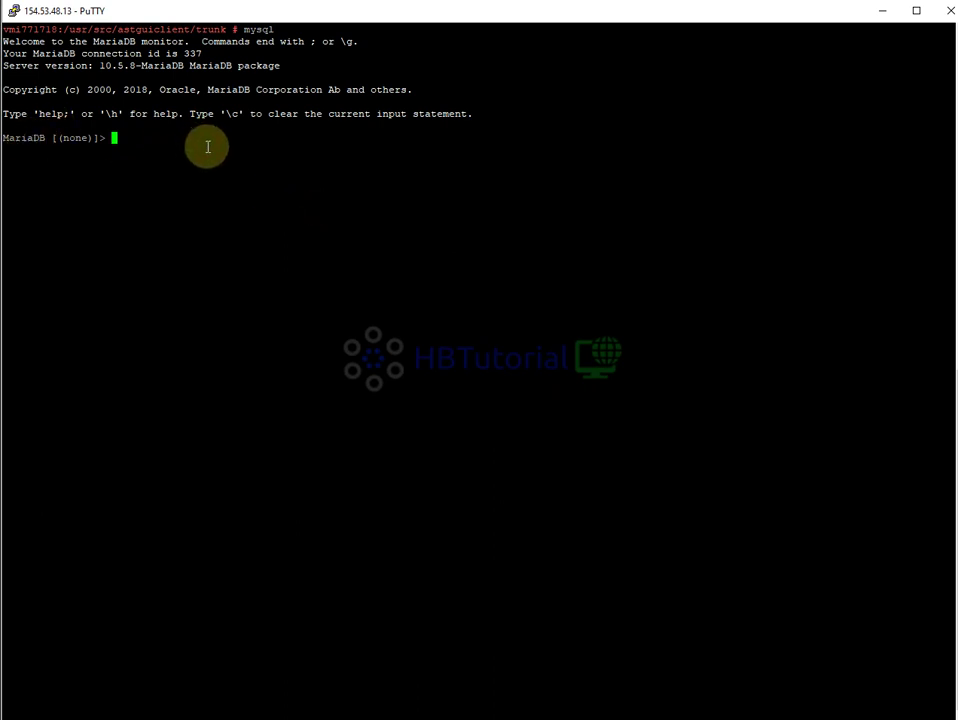
pyautogui.write('use asterisk;')
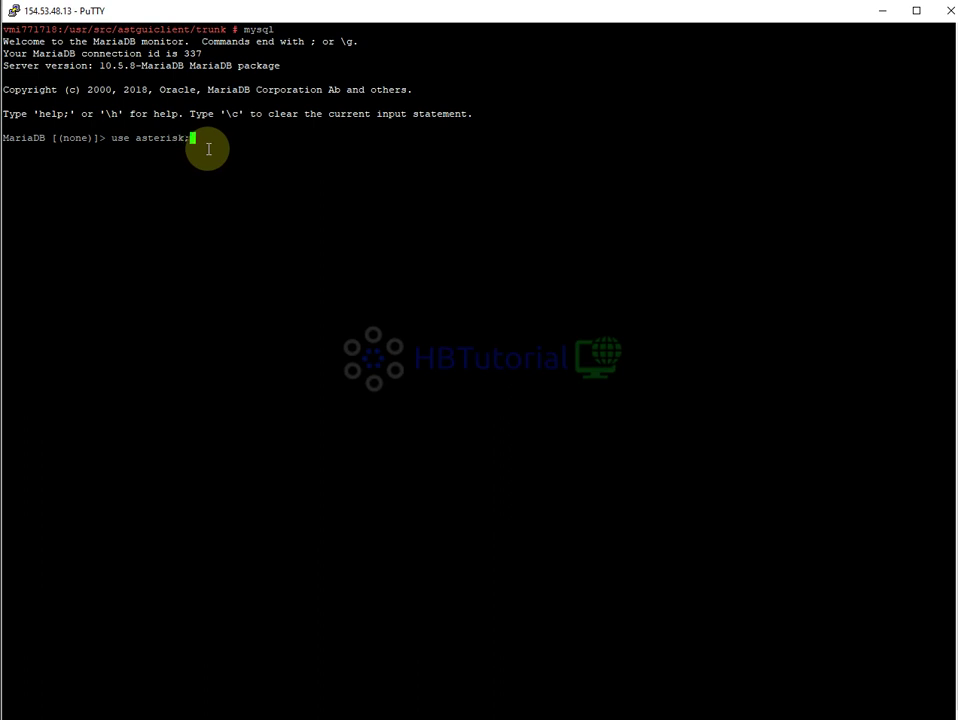
pyautogui.press('Return')
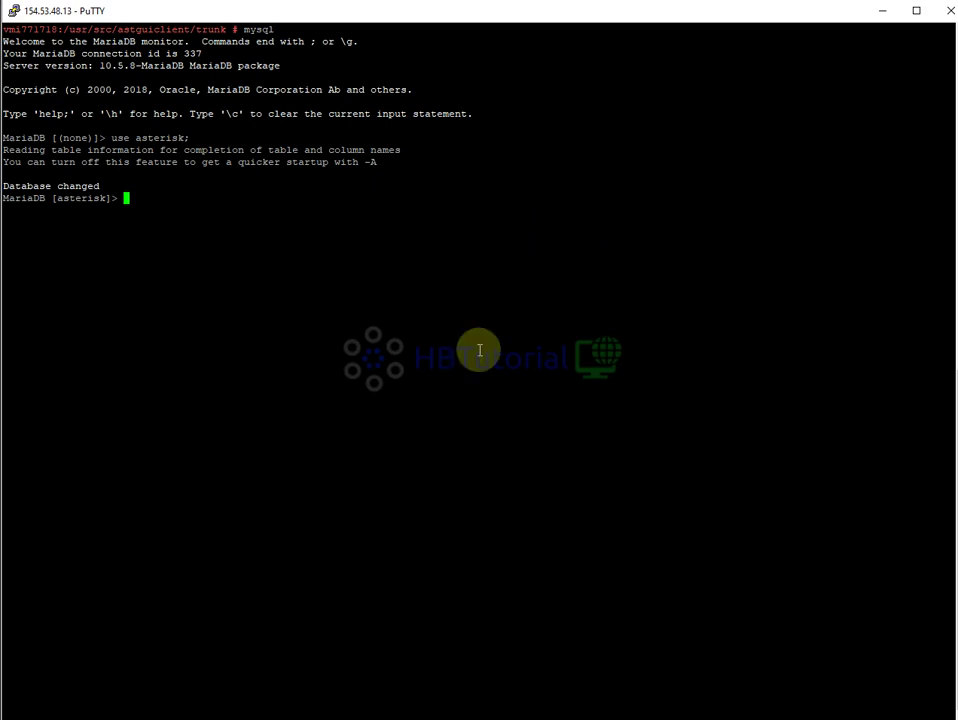
pyautogui.hotkey('alt', 'Tab')
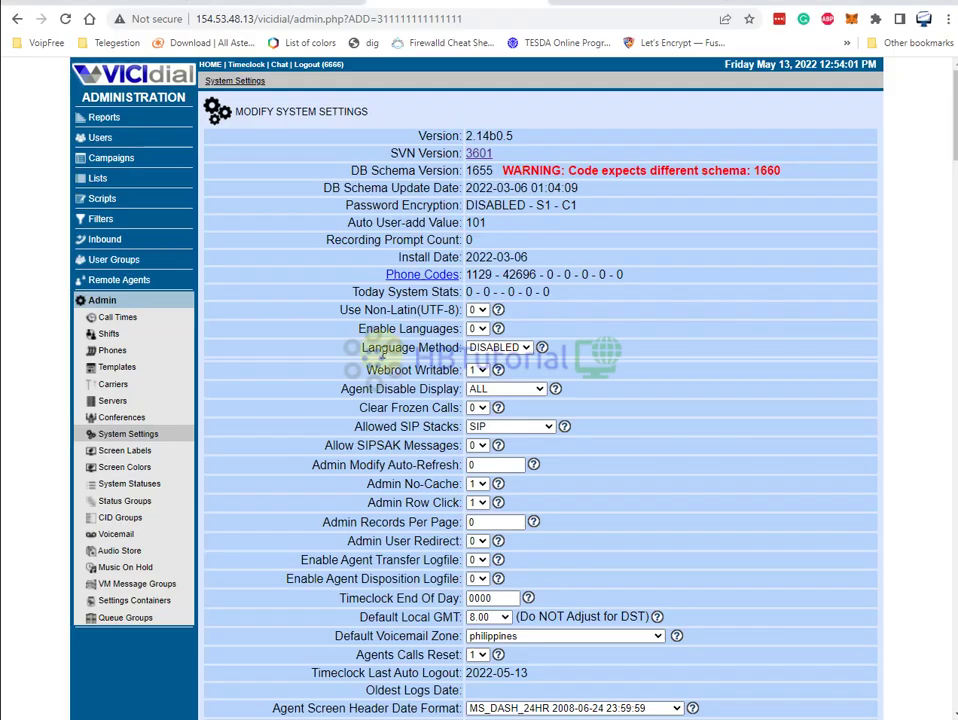
# Copy the upgrade_2.4.sql source command from the HBTutorial Database Schema Update section
pyautogui.click(313, 9)
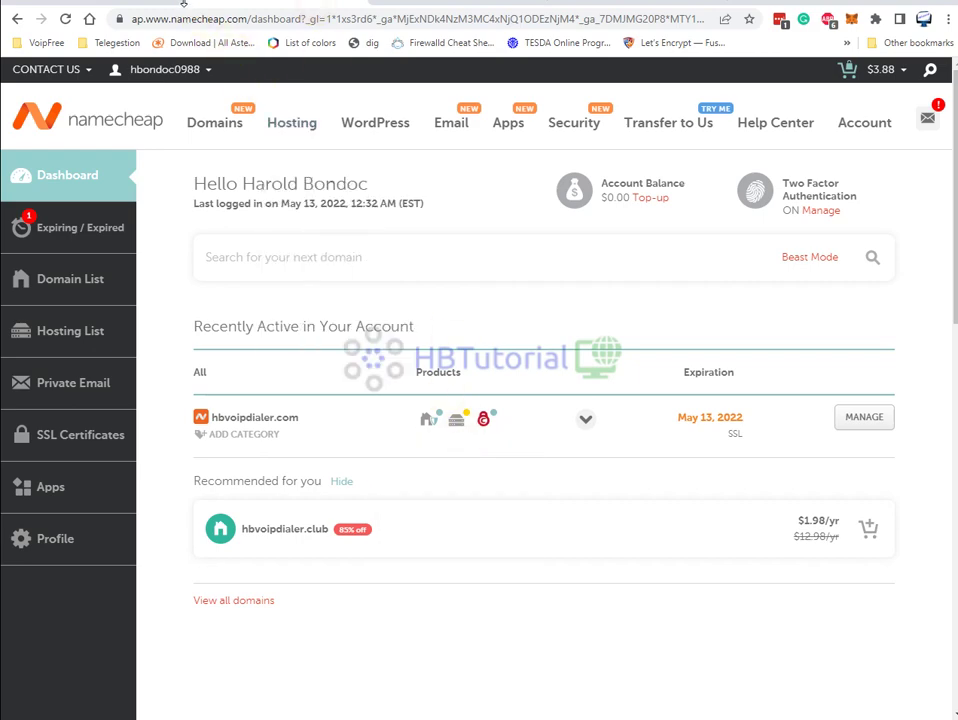
pyautogui.click(468, 9)
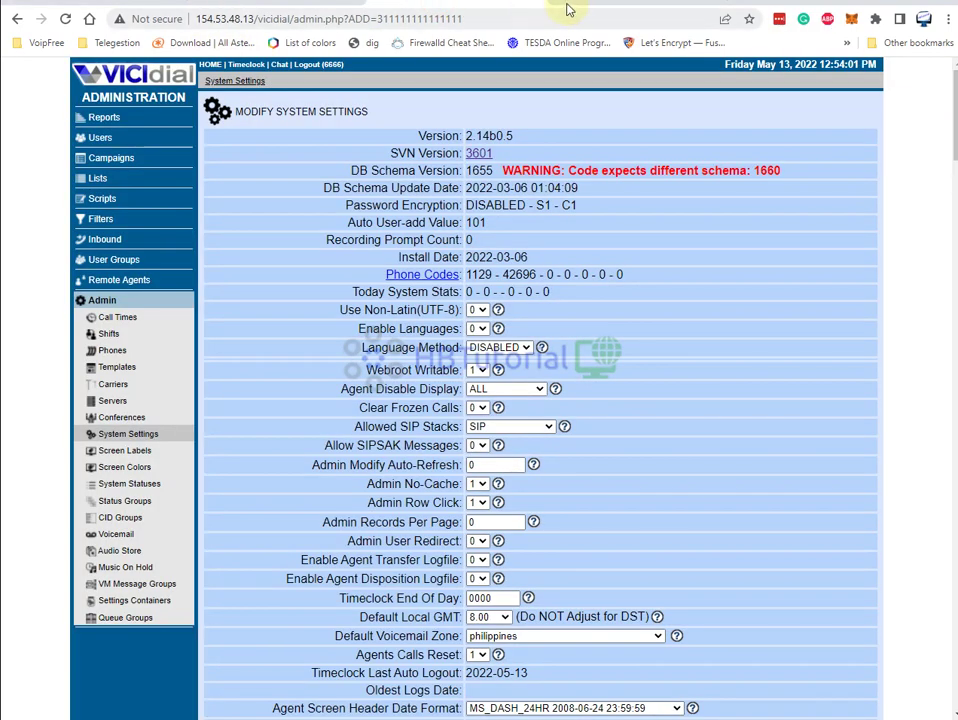
pyautogui.click(567, 9)
pyautogui.scroll(-3, 430, 330)
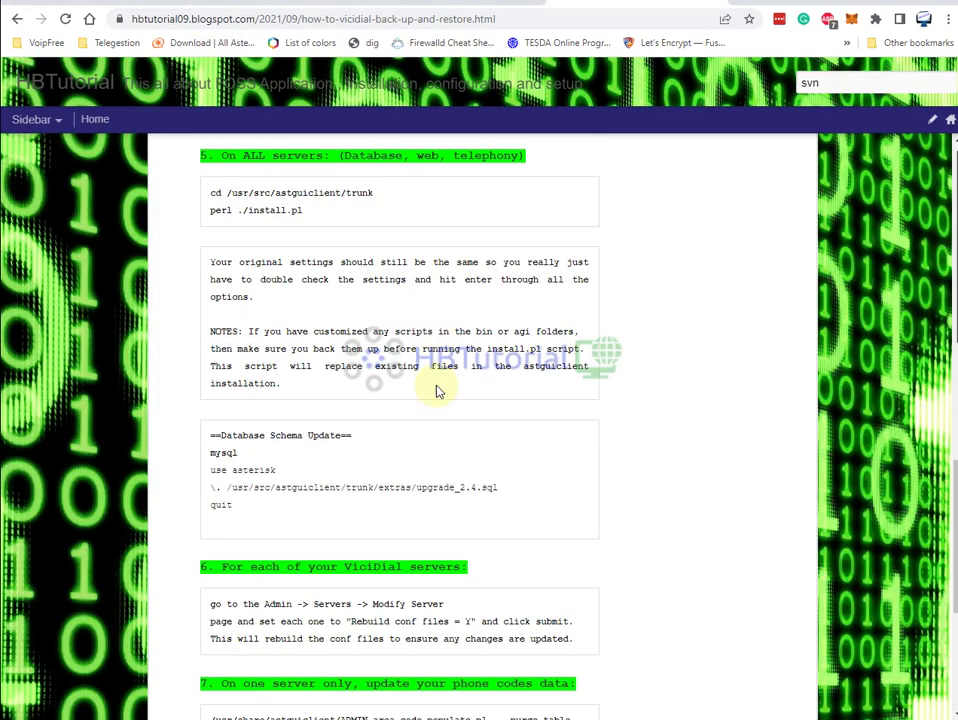
pyautogui.moveTo(212, 488); pyautogui.dragTo(490, 488)
pyautogui.rightClick(484, 490)
pyautogui.click(510, 501)
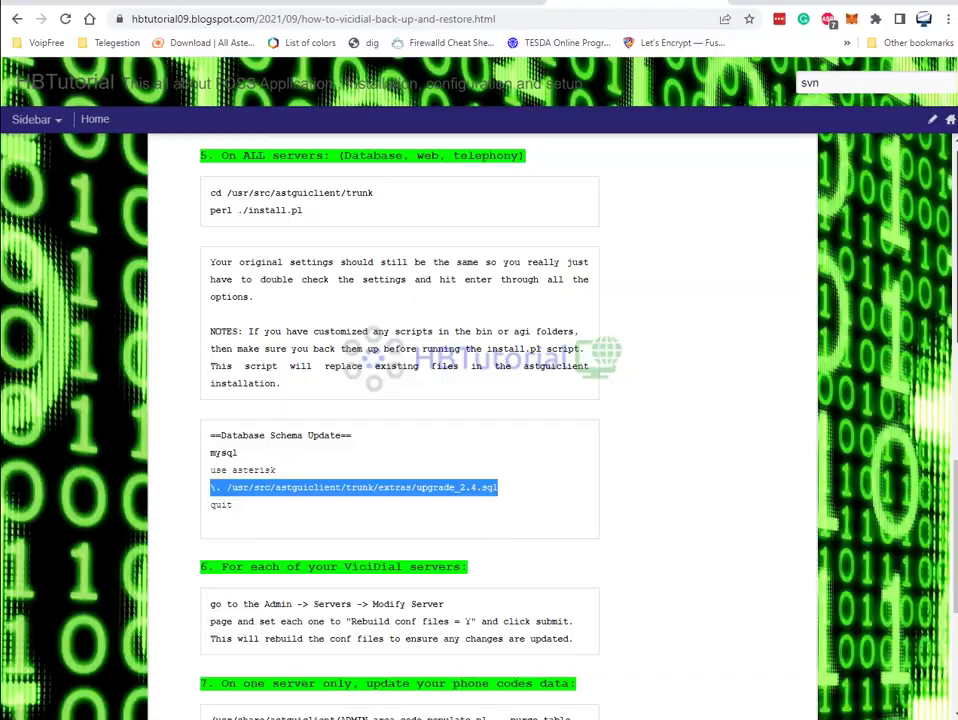
pyautogui.hotkey('alt', 'Tab')
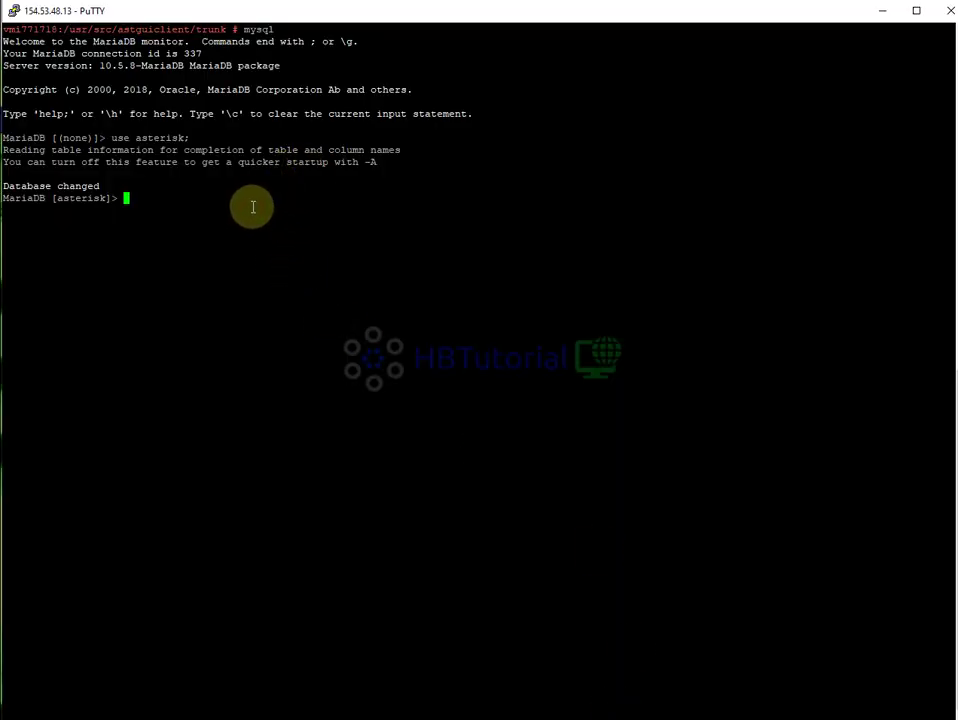
# Exit the MariaDB monitor and list the trunk folder contents with ls
pyautogui.write('exit')
pyautogui.press('Return')
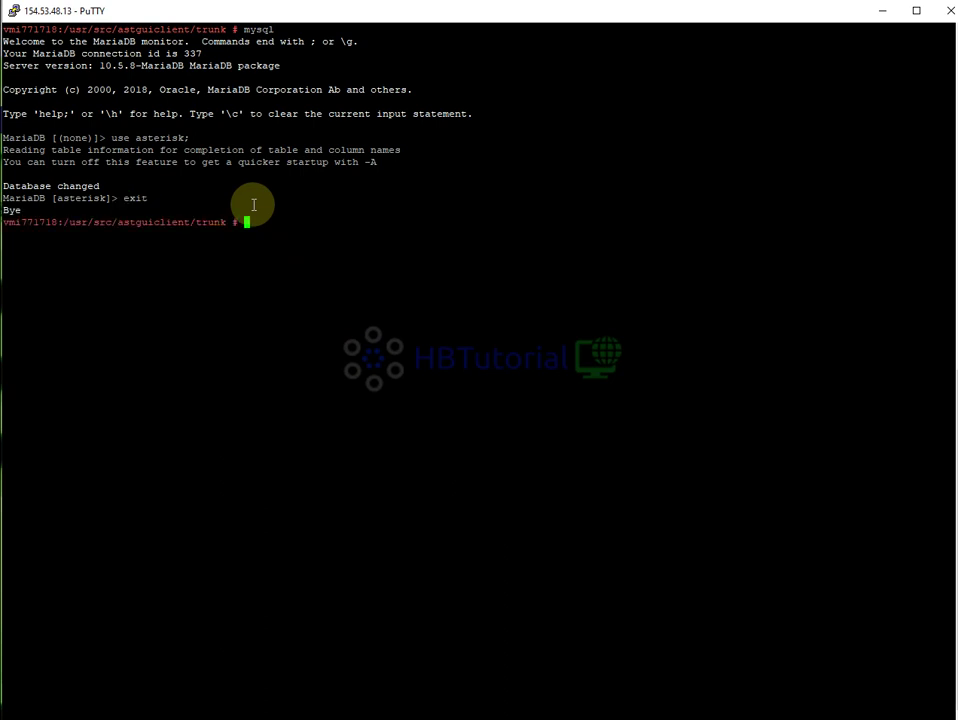
pyautogui.write('ls')
pyautogui.press('Return')
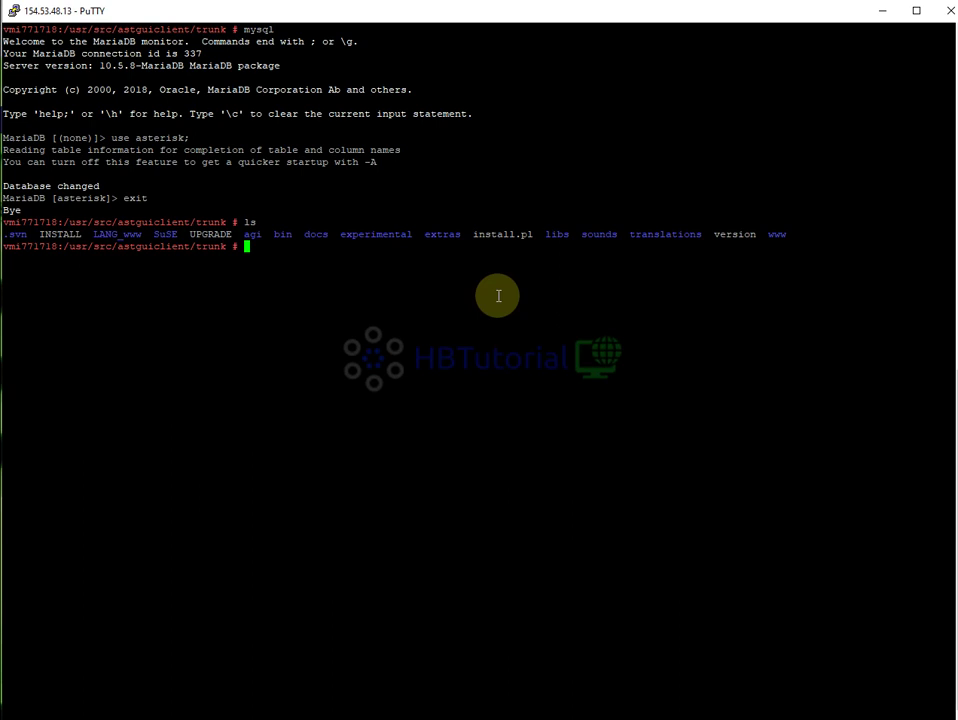
# Change into the trunk's extras folder and list its files
pyautogui.write('extr')
pyautogui.press('Tab')
pyautogui.press('Return')
pyautogui.write('ls')
pyautogui.press('Return')
pyautogui.write('cd ')
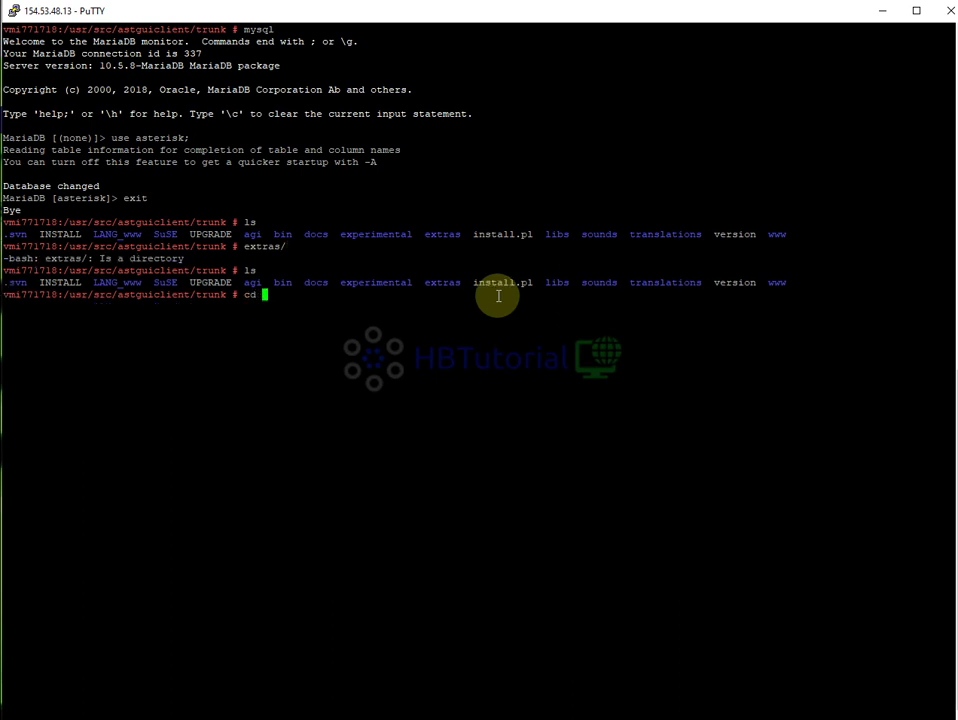
pyautogui.write('extr')
pyautogui.press('Tab')
pyautogui.press('Return')
pyautogui.write('ls')
pyautogui.press('Return')
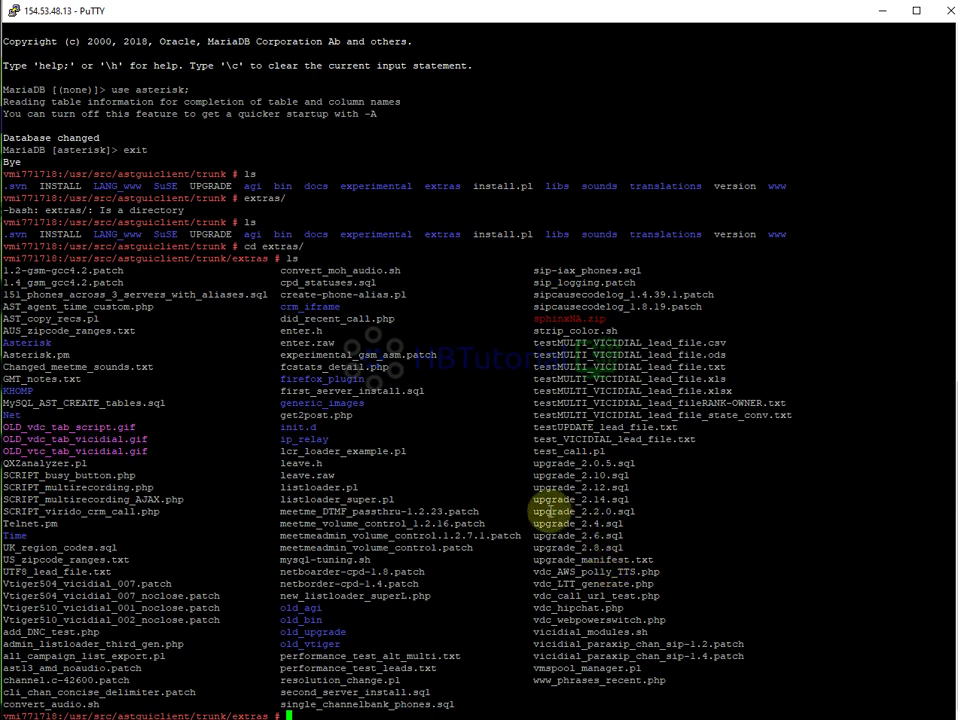
# Inspect the upgrade script names in the listing, upgrade_2.0.5.sql through upgrade_2.14.sql
pyautogui.moveTo(534, 499); pyautogui.dragTo(680, 498)
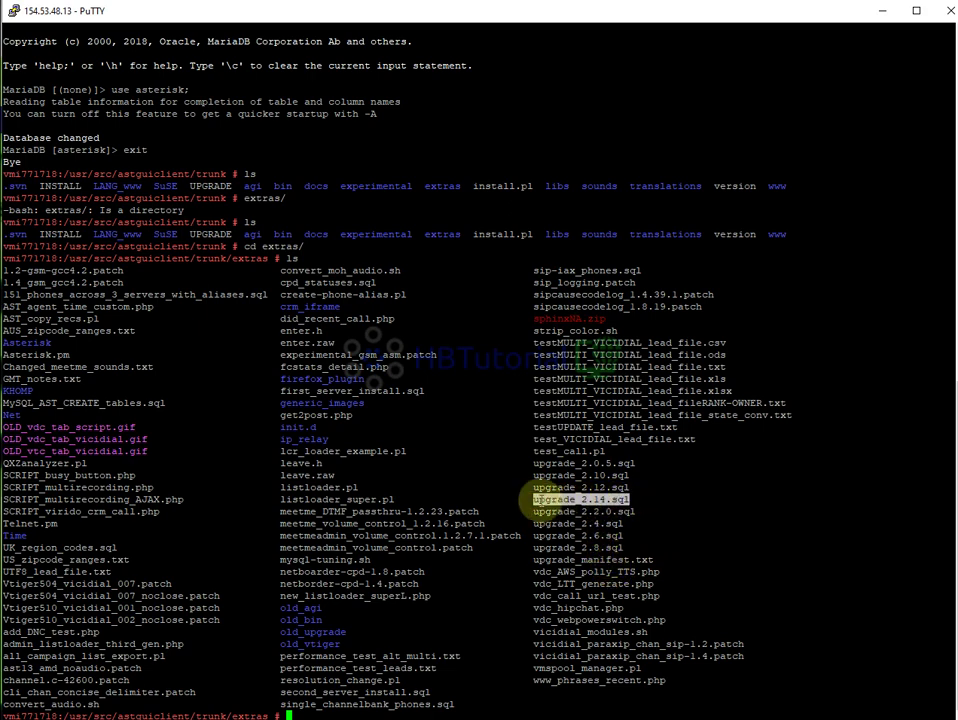
pyautogui.click(565, 485)
pyautogui.moveTo(576, 487); pyautogui.dragTo(611, 488)
pyautogui.moveTo(604, 548); pyautogui.dragTo(618, 515)
pyautogui.click(580, 510)
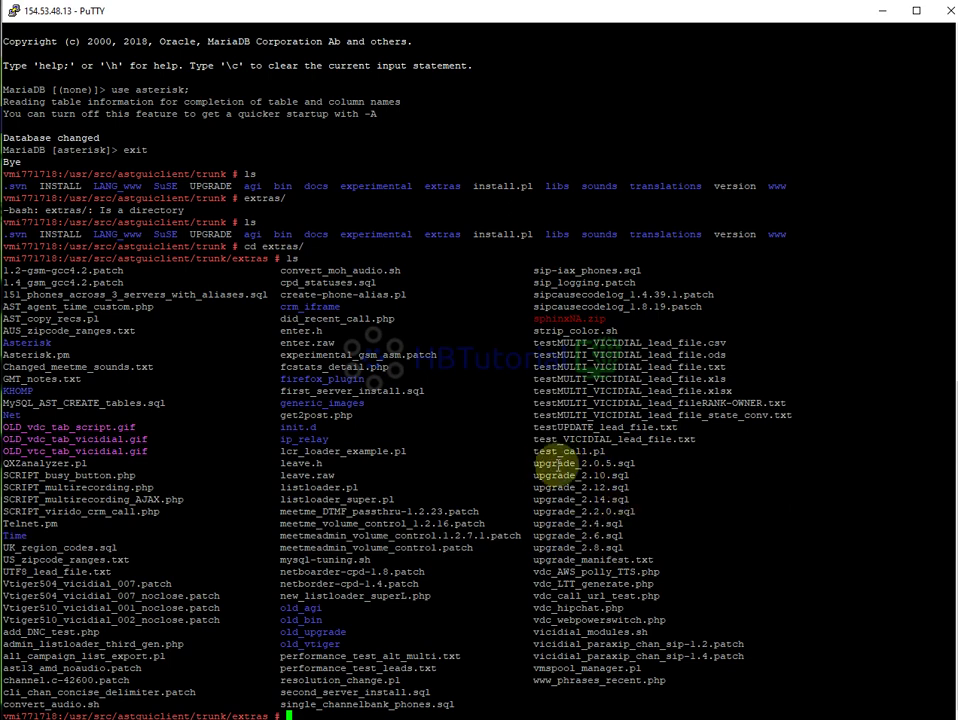
pyautogui.moveTo(616, 462); pyautogui.dragTo(599, 463)
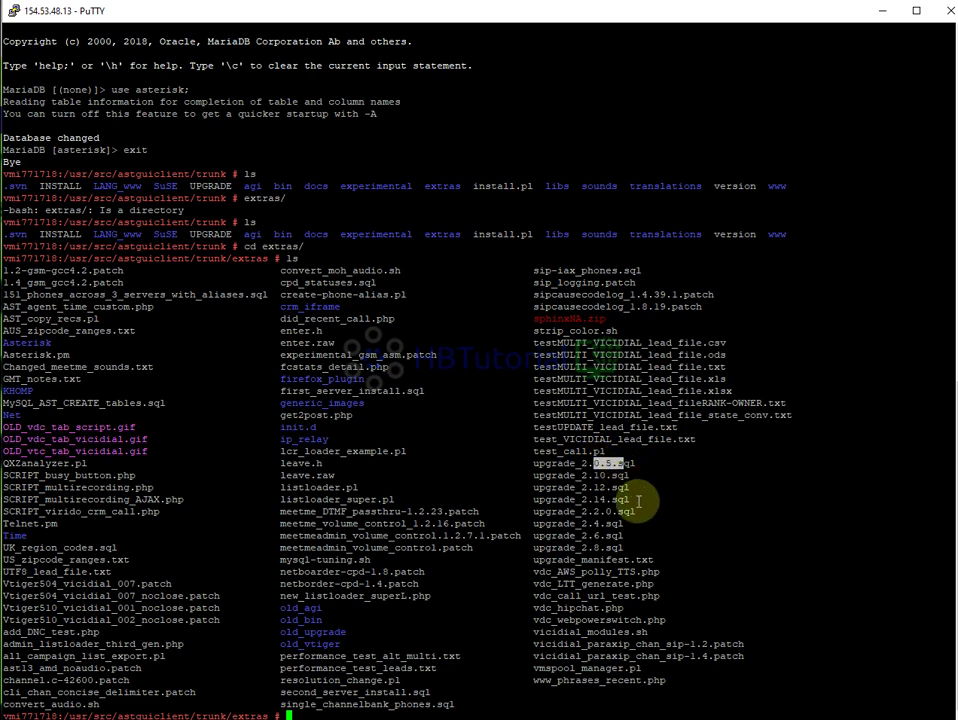
pyautogui.moveTo(600, 548)
pyautogui.mouseDown()
pyautogui.moveTo(626, 535)
pyautogui.moveTo(619, 547)
pyautogui.mouseUp()
pyautogui.moveTo(619, 470); pyautogui.dragTo(598, 499)
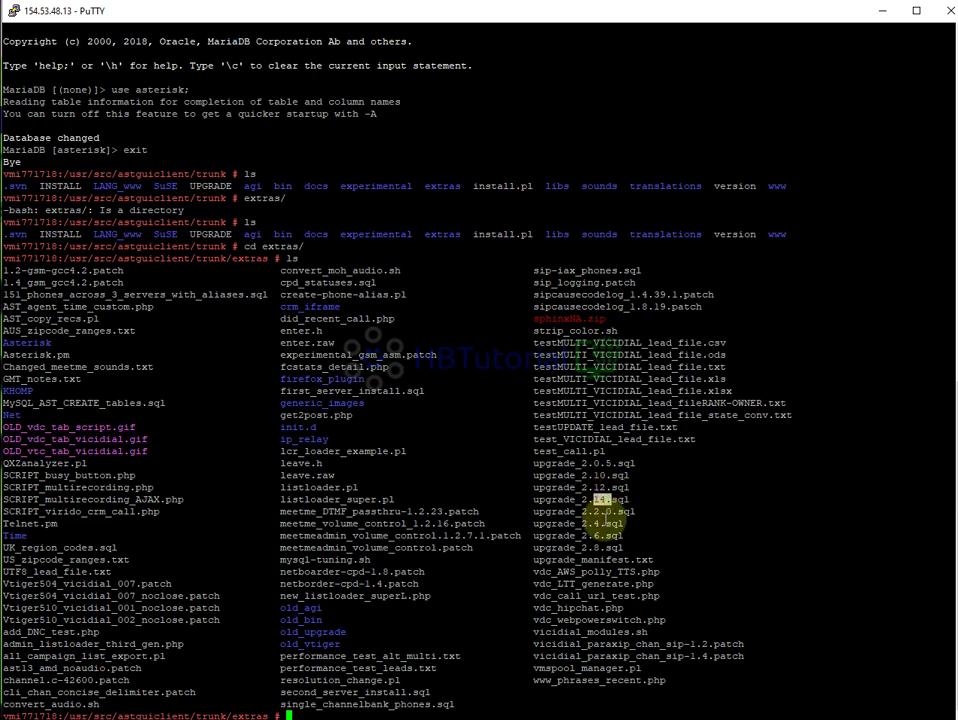
pyautogui.click(614, 537)
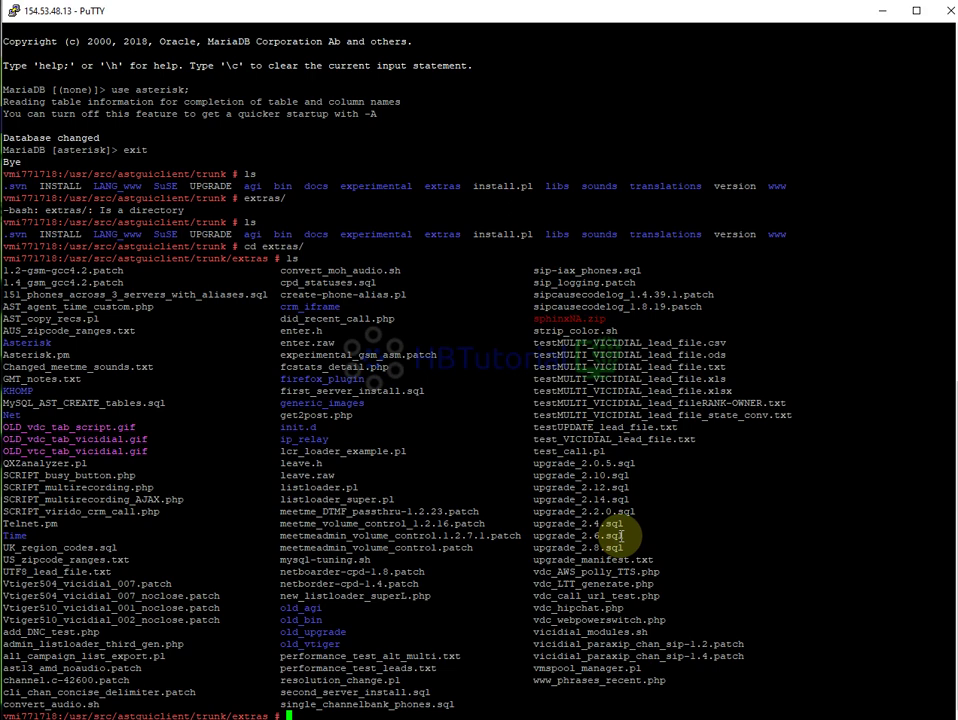
pyautogui.moveTo(633, 512); pyautogui.dragTo(534, 512)
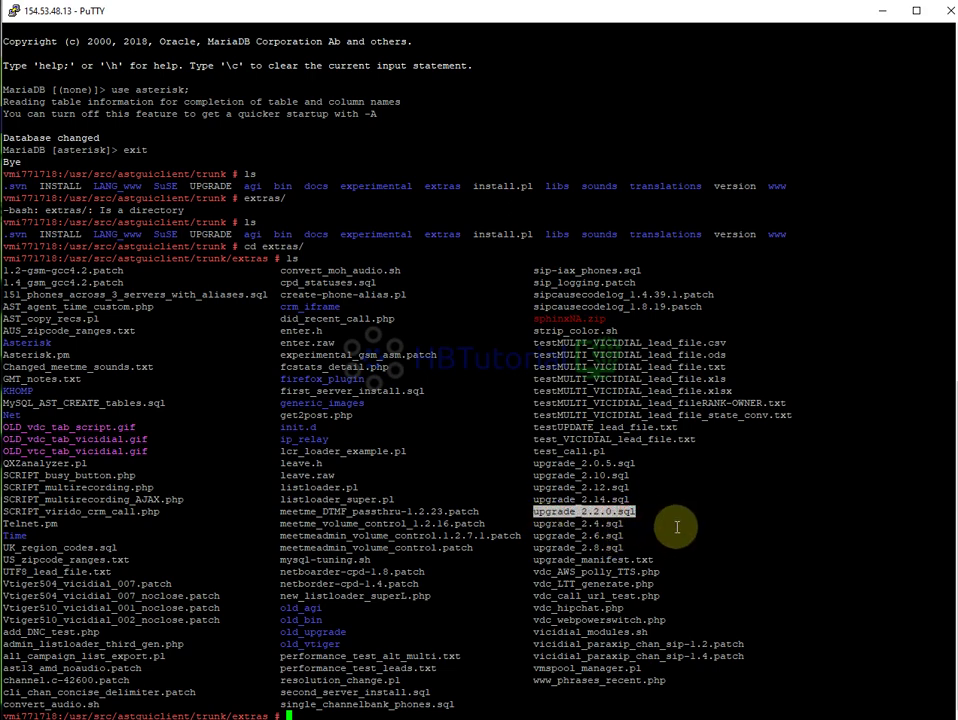
pyautogui.click(560, 500)
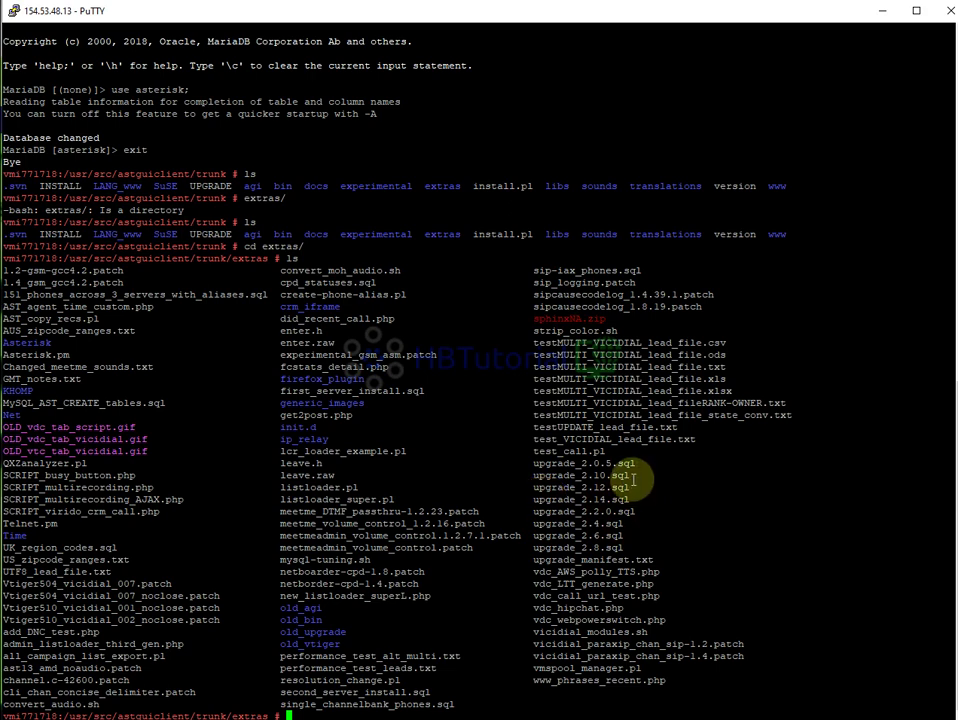
# Restart the MariaDB monitor from extras and switch to the asterisk database
pyautogui.press('Up')
pyautogui.press('Down')
pyautogui.press('Return')
pyautogui.write('use asterisk;')
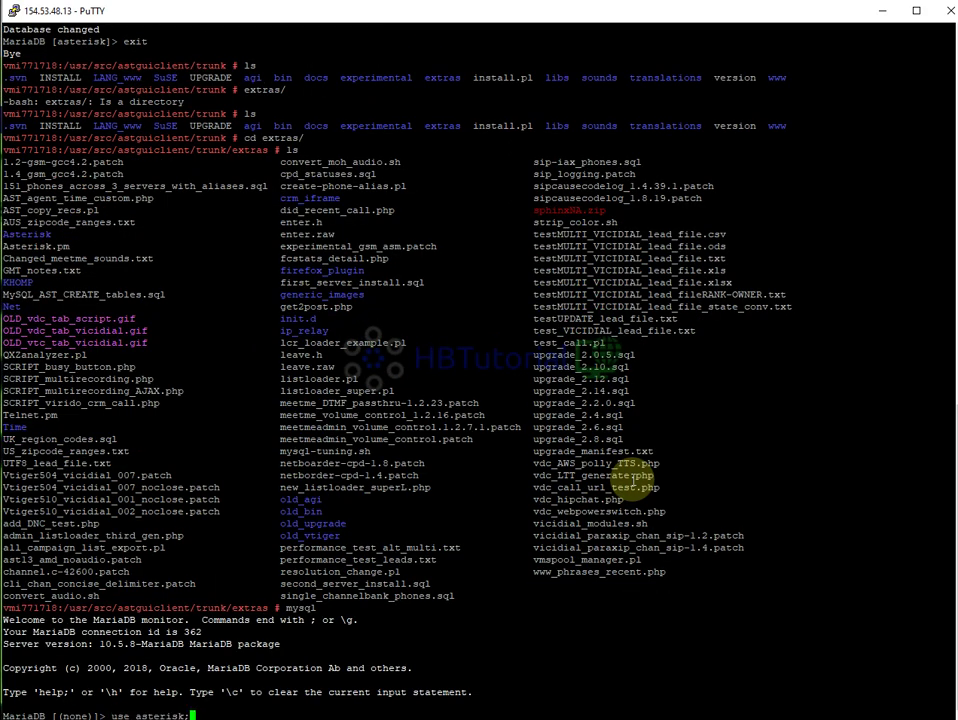
pyautogui.press('Return')
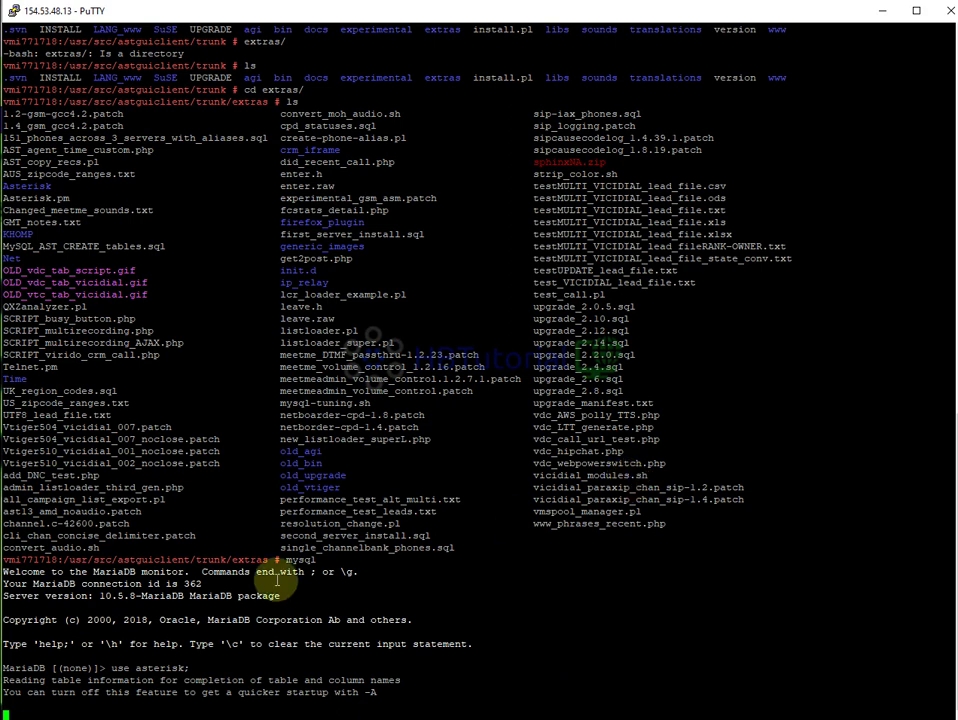
# Copy the '\. /usr/src/astguiclient/trunk/extras/' path from the tutorial page
pyautogui.rightClick(452, 514)
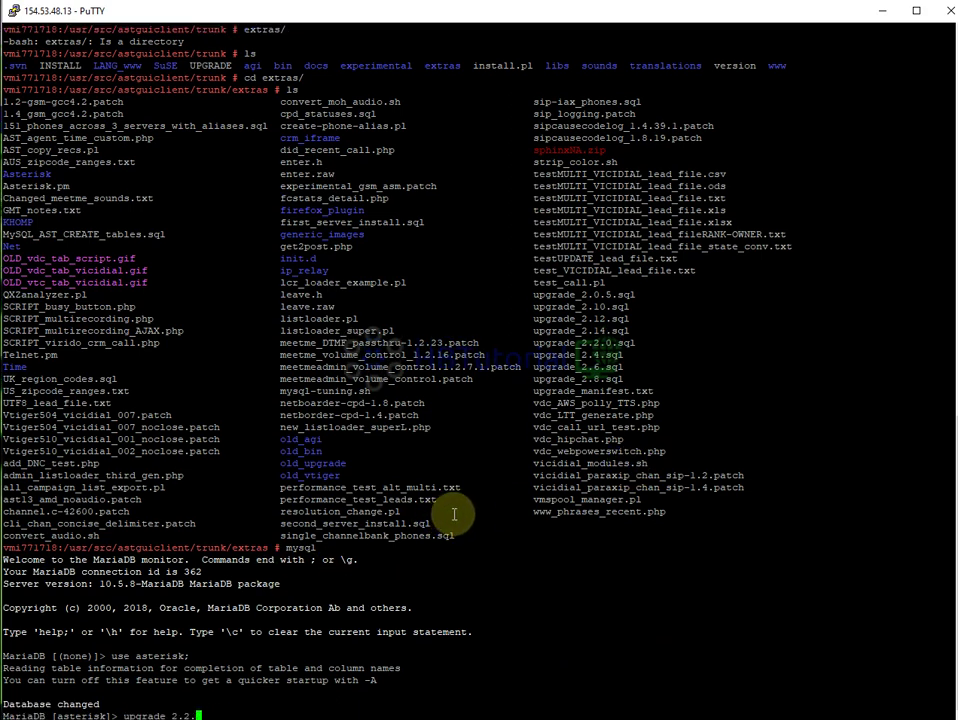
pyautogui.click(160, 719)
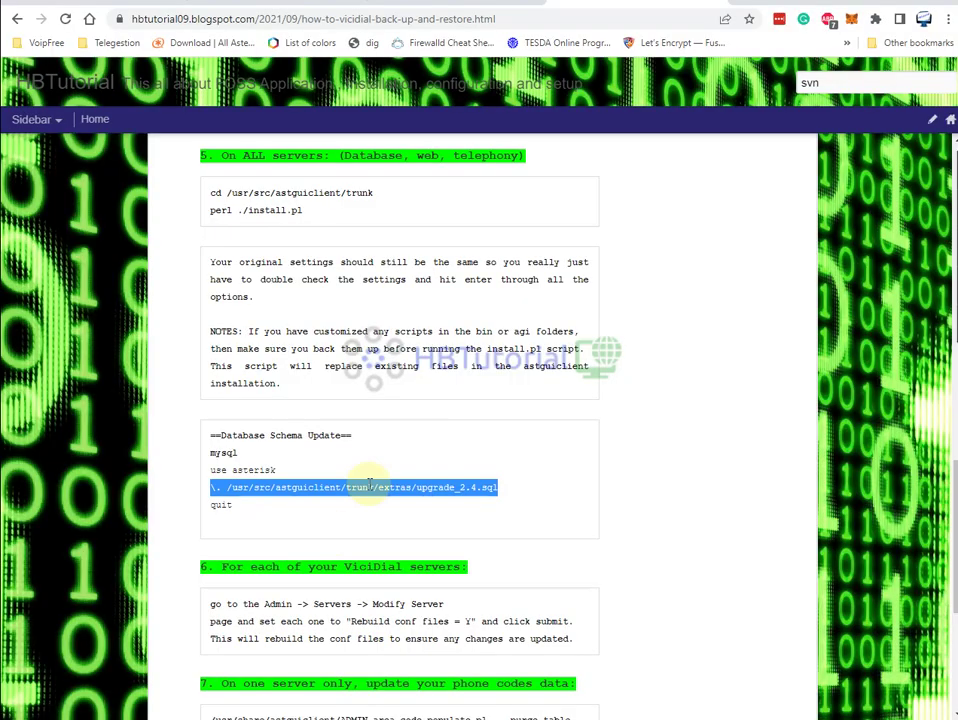
pyautogui.click(416, 488)
pyautogui.moveTo(416, 488); pyautogui.dragTo(212, 490)
pyautogui.hotkey('ctrl', 'c')
pyautogui.click(413, 494)
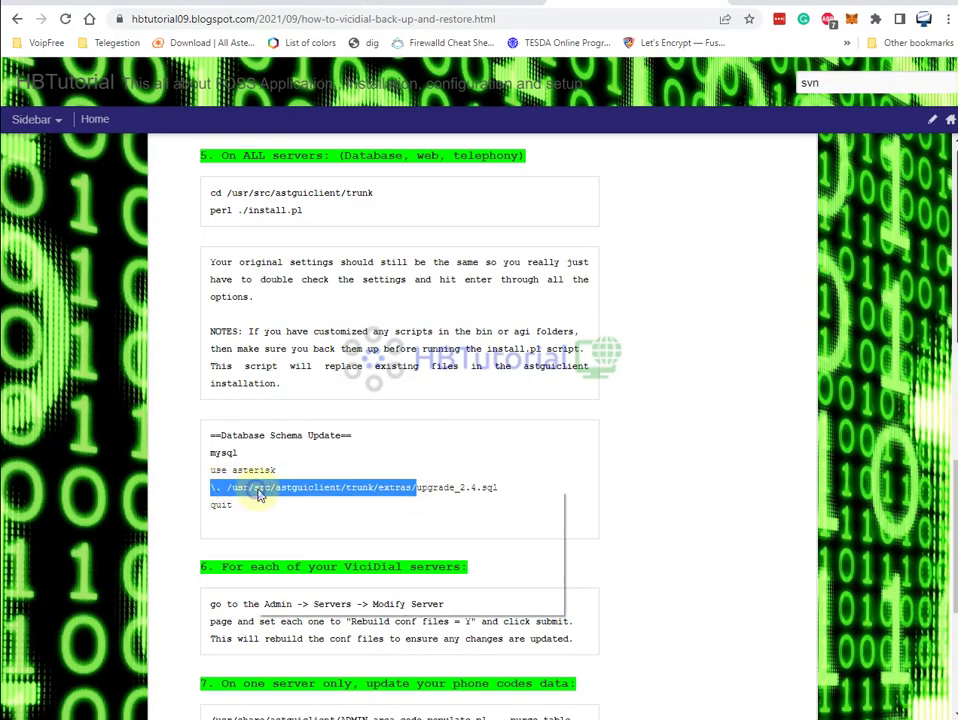
pyautogui.click(620, 716)
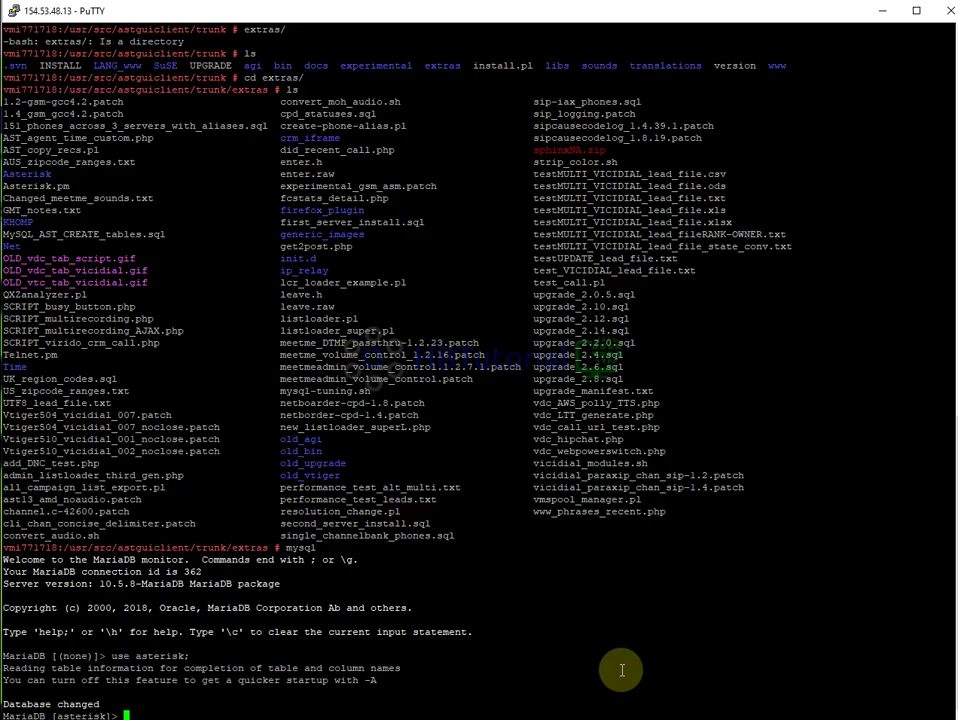
# Source extras/upgrade_2.14.sql at the MariaDB prompt against the asterisk database
pyautogui.rightClick(460, 530)
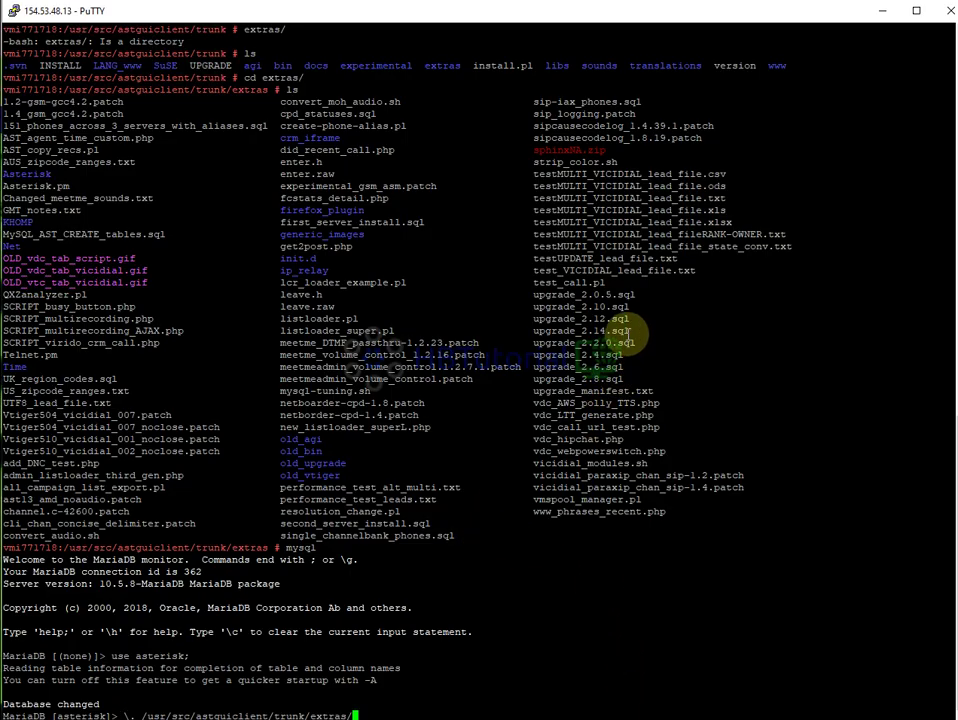
pyautogui.moveTo(629, 331); pyautogui.dragTo(533, 331)
pyautogui.rightClick(533, 331)
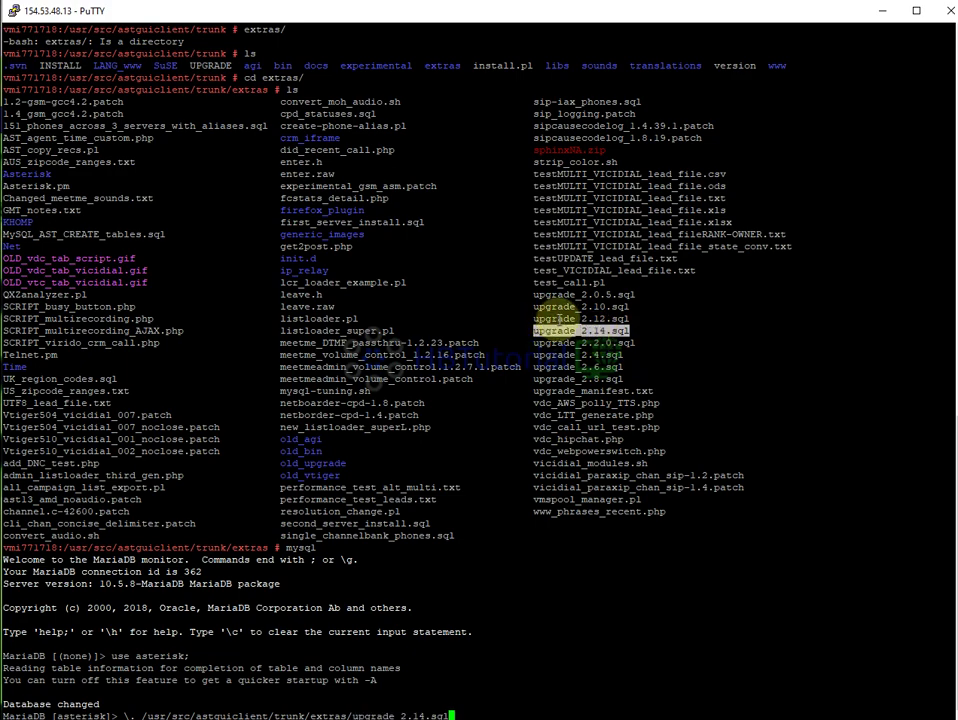
pyautogui.press('Return')
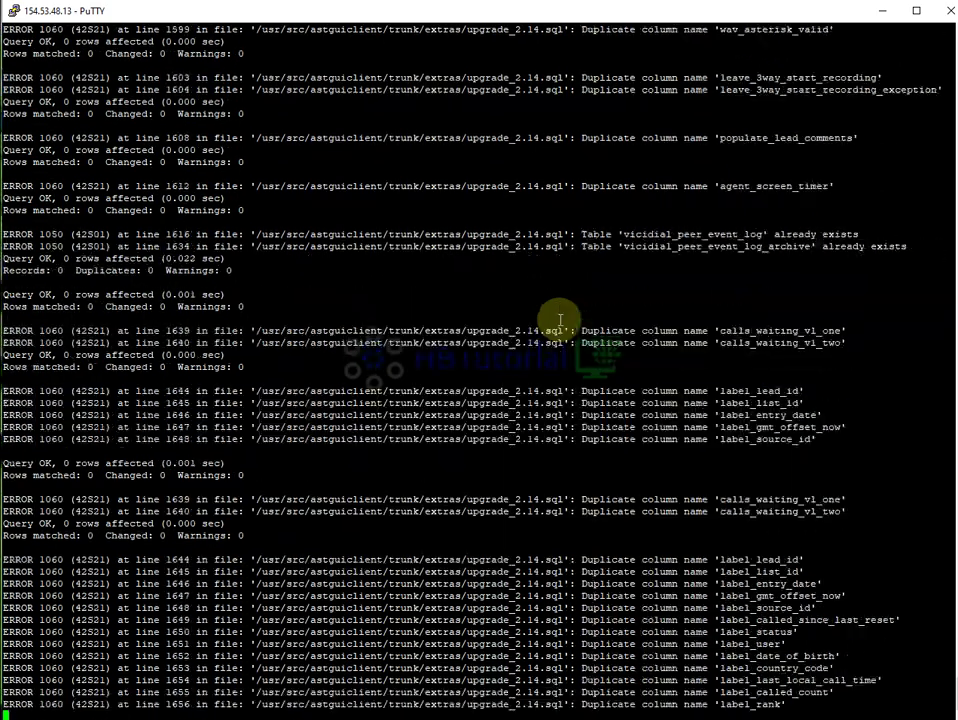
pyautogui.hotkey('alt', 'Tab')
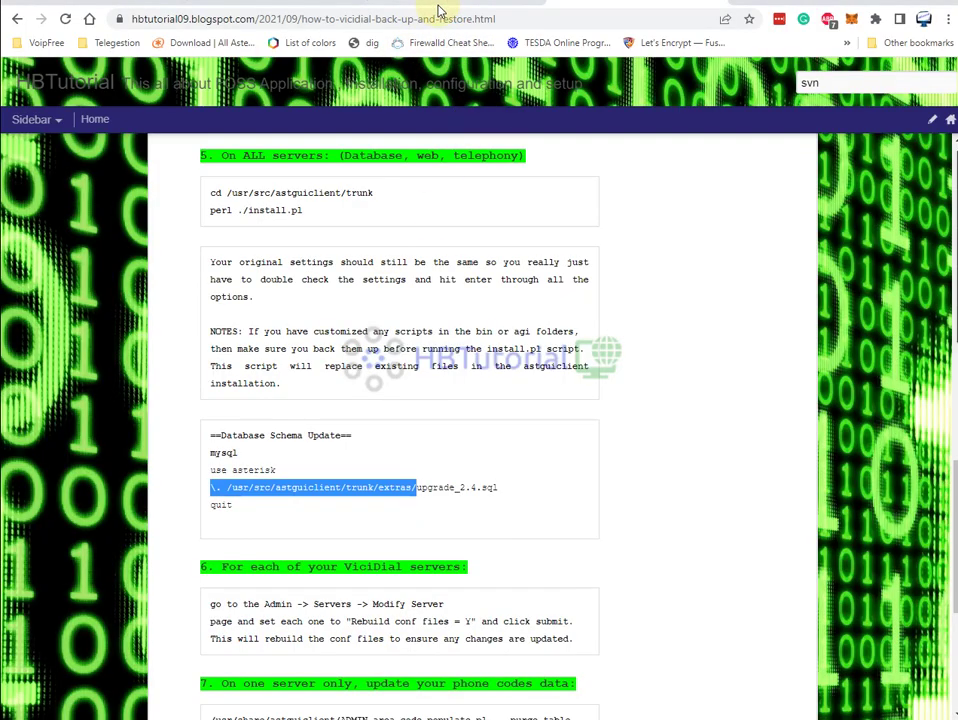
# Reload System Settings and verify version 2.14b0.5, SVN 3601 and DB schema 1660
pyautogui.click(330, 4)
pyautogui.click(68, 20)
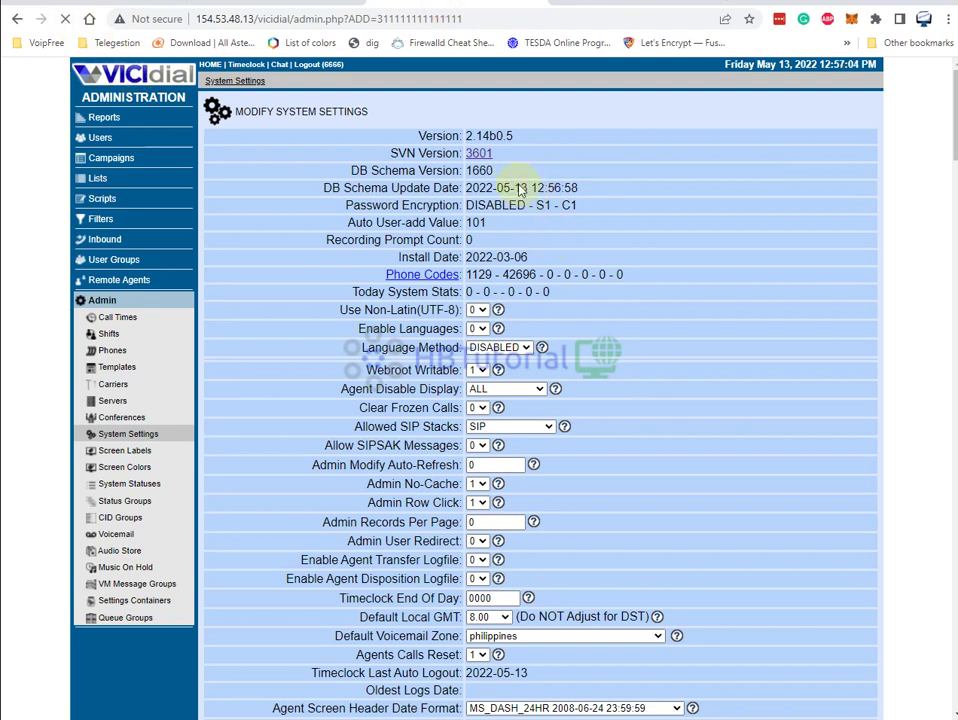
pyautogui.doubleClick(479, 171)
pyautogui.moveTo(502, 168); pyautogui.dragTo(640, 292)
pyautogui.click(647, 172)
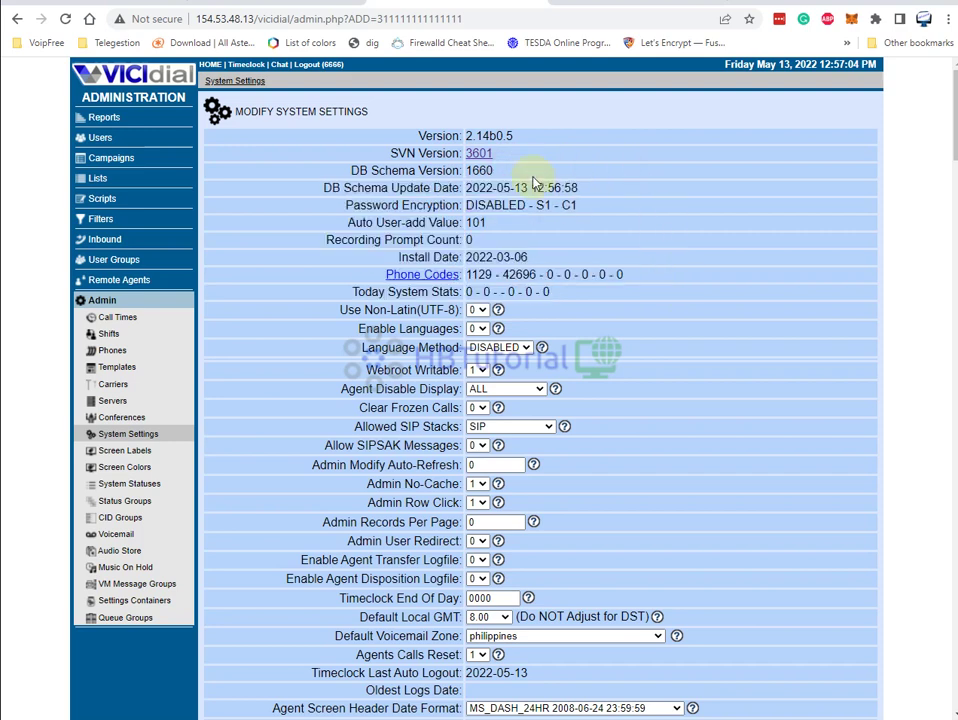
pyautogui.moveTo(580, 185); pyautogui.dragTo(669, 240)
pyautogui.click(670, 241)
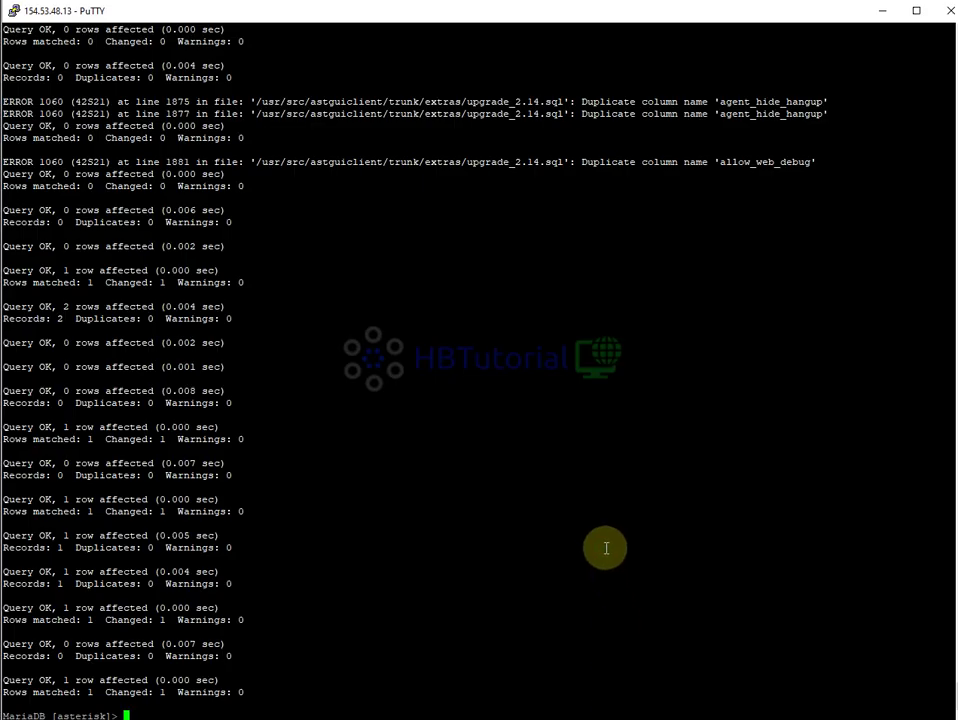
# Source extras/upgrade_2.2.0.sql in MariaDB, then reload VICIdial System Settings
pyautogui.rightClick(605, 548)
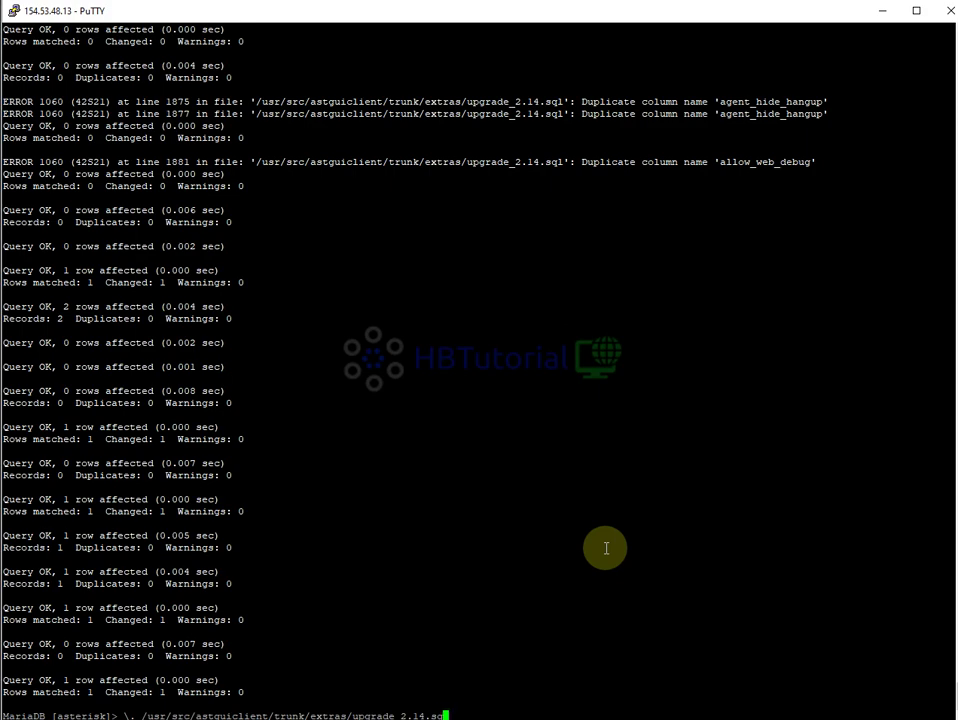
pyautogui.scroll(20, 605, 548)
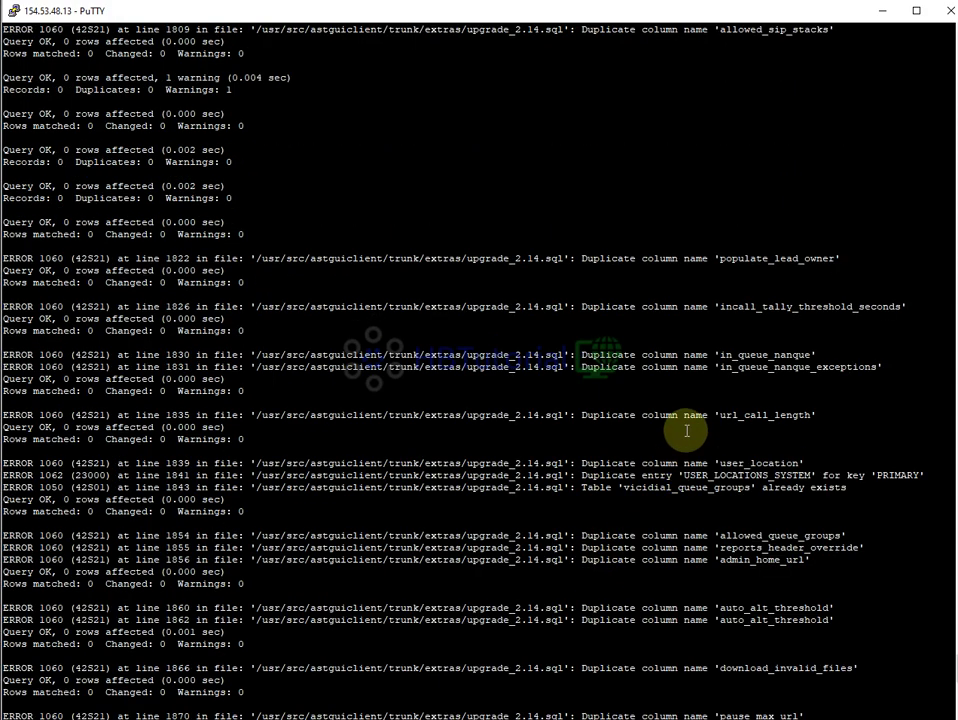
pyautogui.scroll(20, 686, 431)
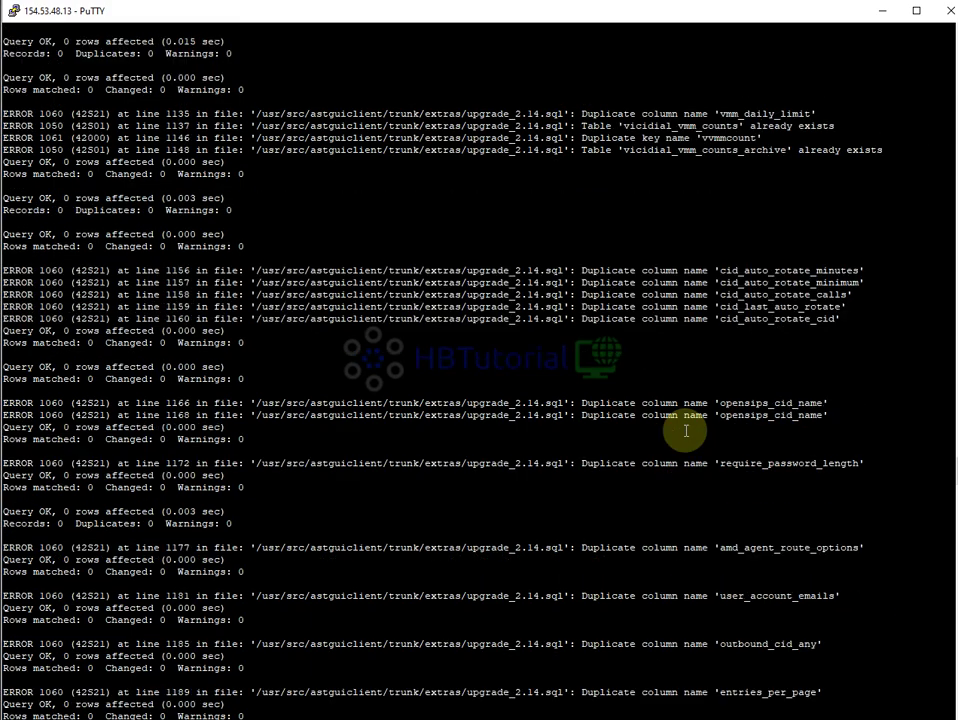
pyautogui.scroll(20, 686, 431)
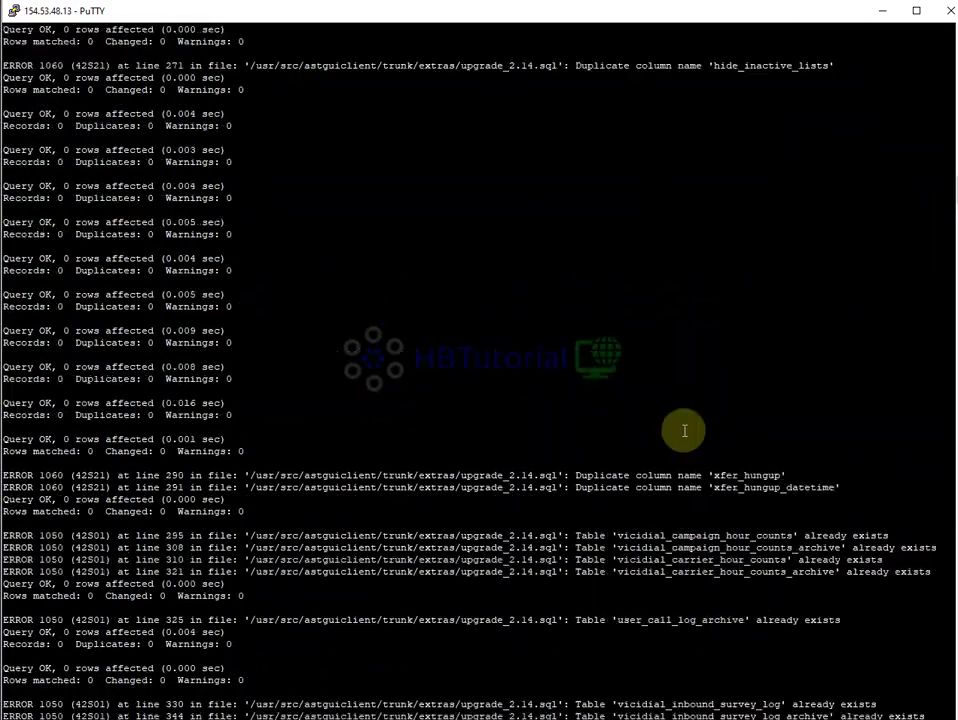
pyautogui.scroll(-10, 680, 428)
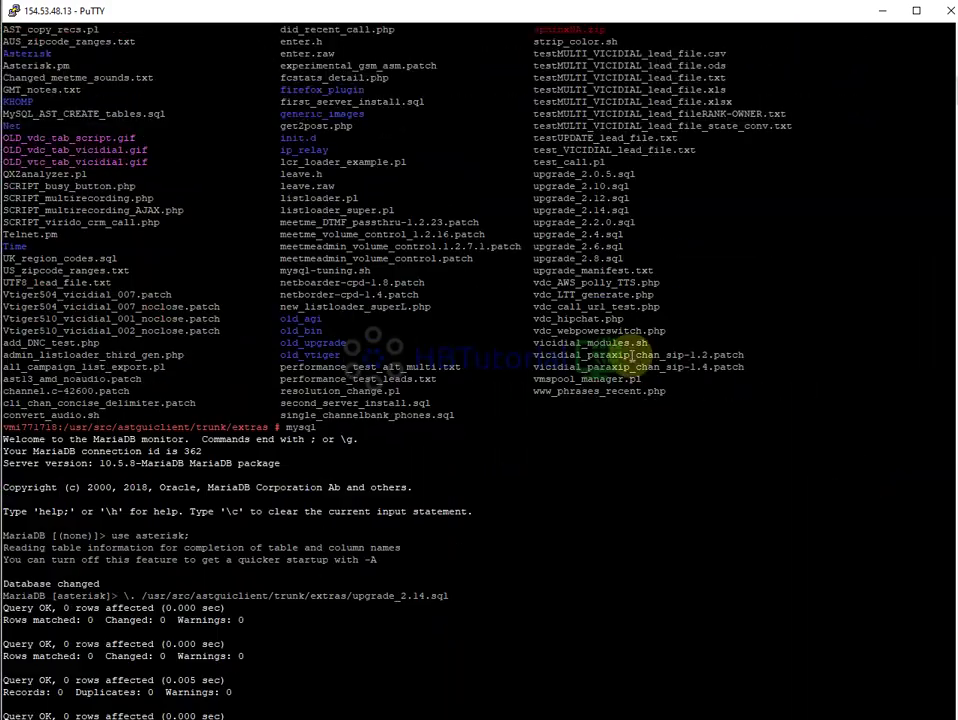
pyautogui.moveTo(582, 222); pyautogui.dragTo(636, 222)
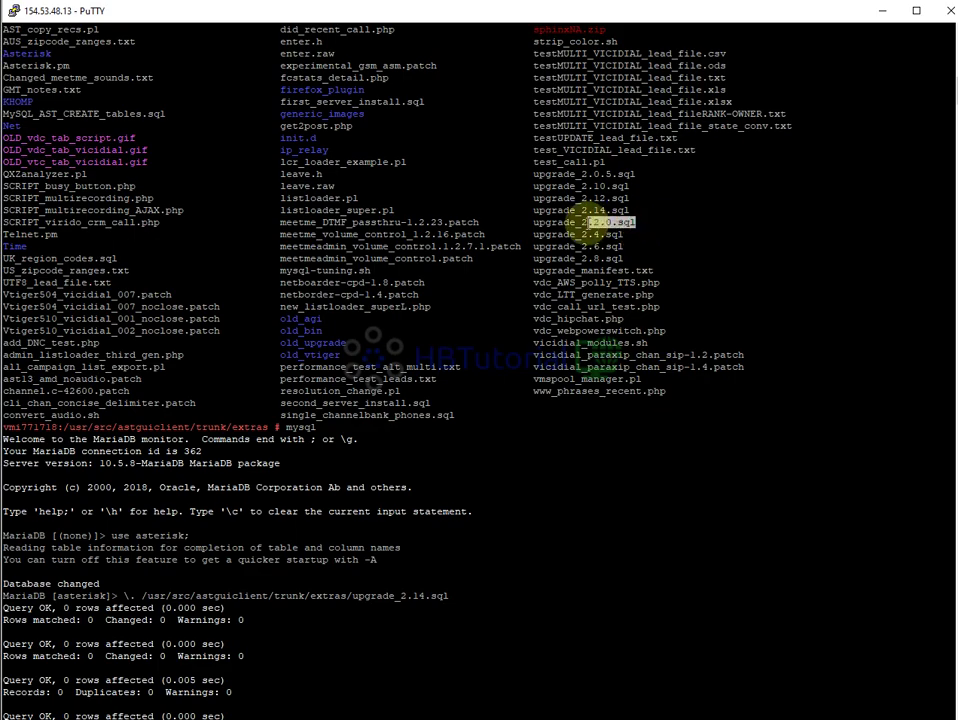
pyautogui.scroll(-15, 700, 420)
pyautogui.scroll(-20, 732, 469)
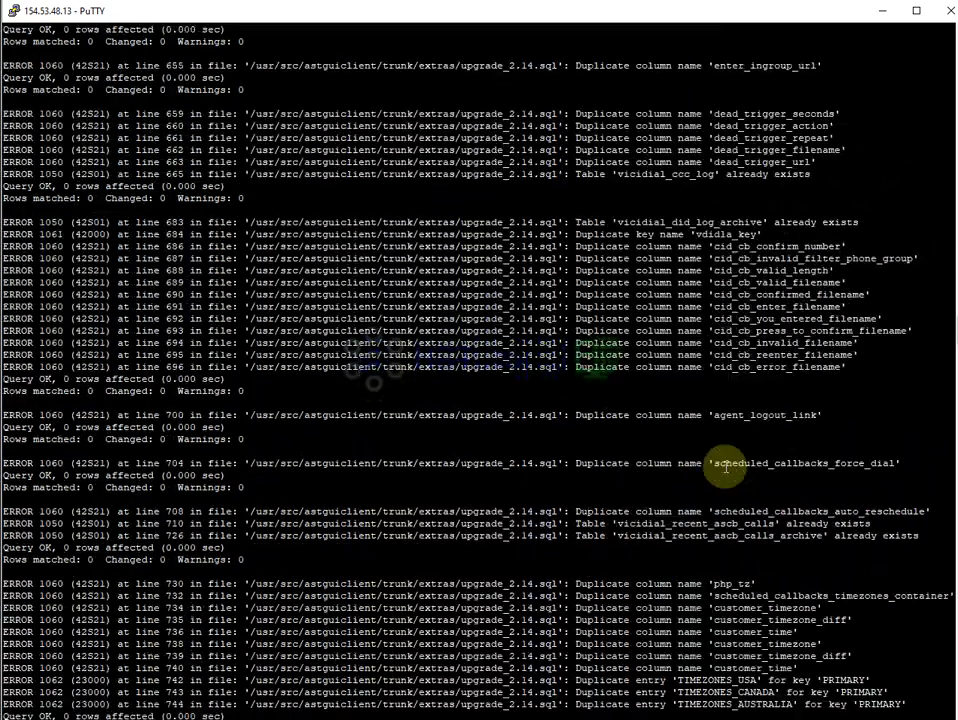
pyautogui.scroll(-20, 604, 567)
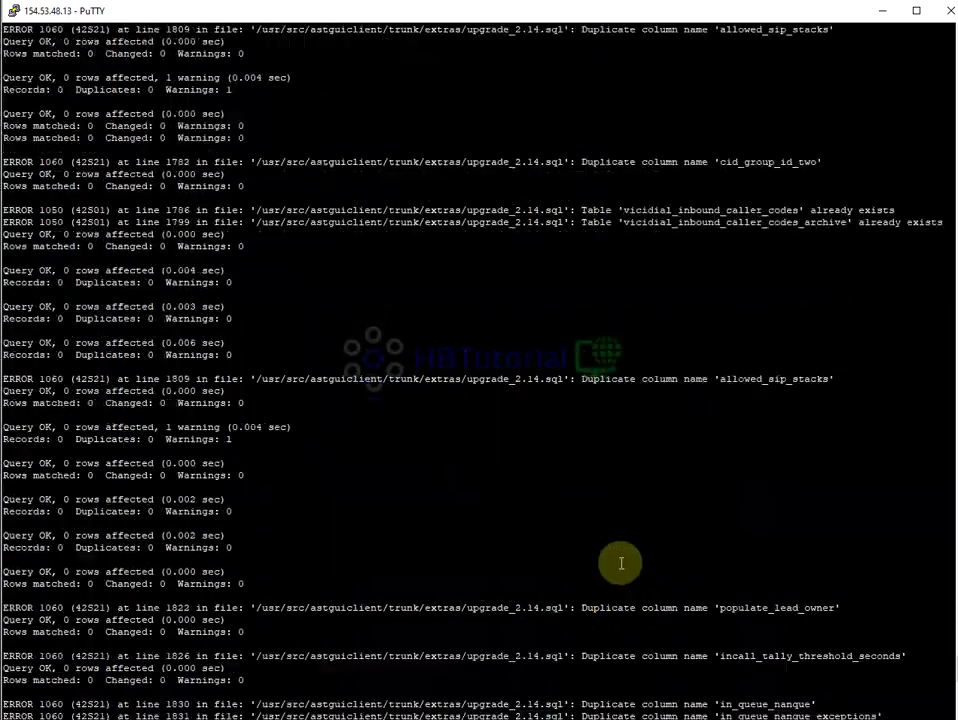
pyautogui.rightClick(581, 595)
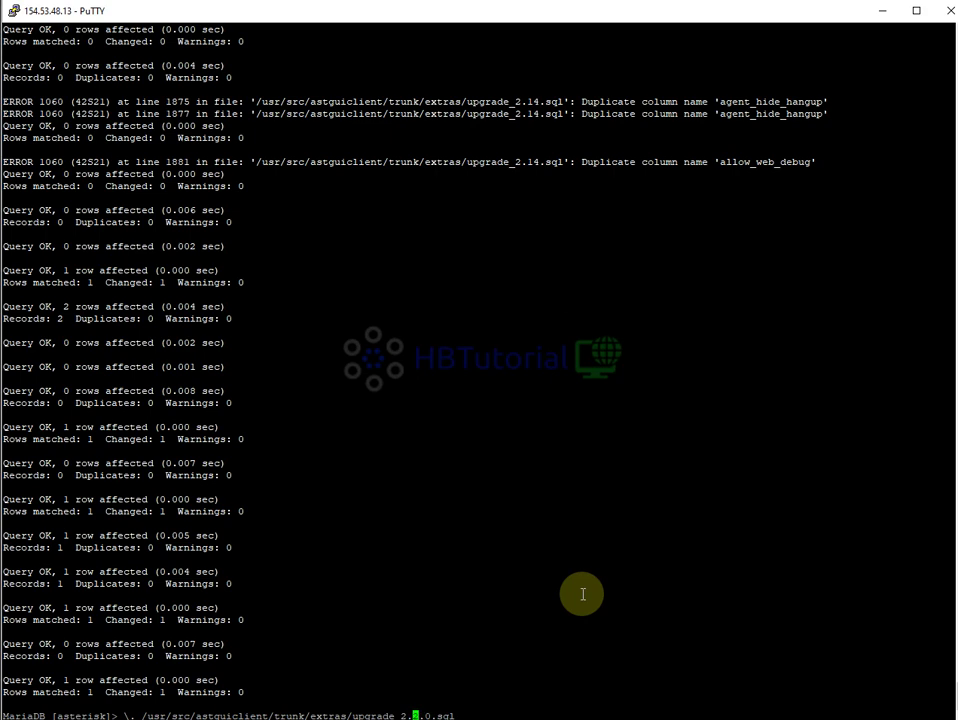
pyautogui.press('Return')
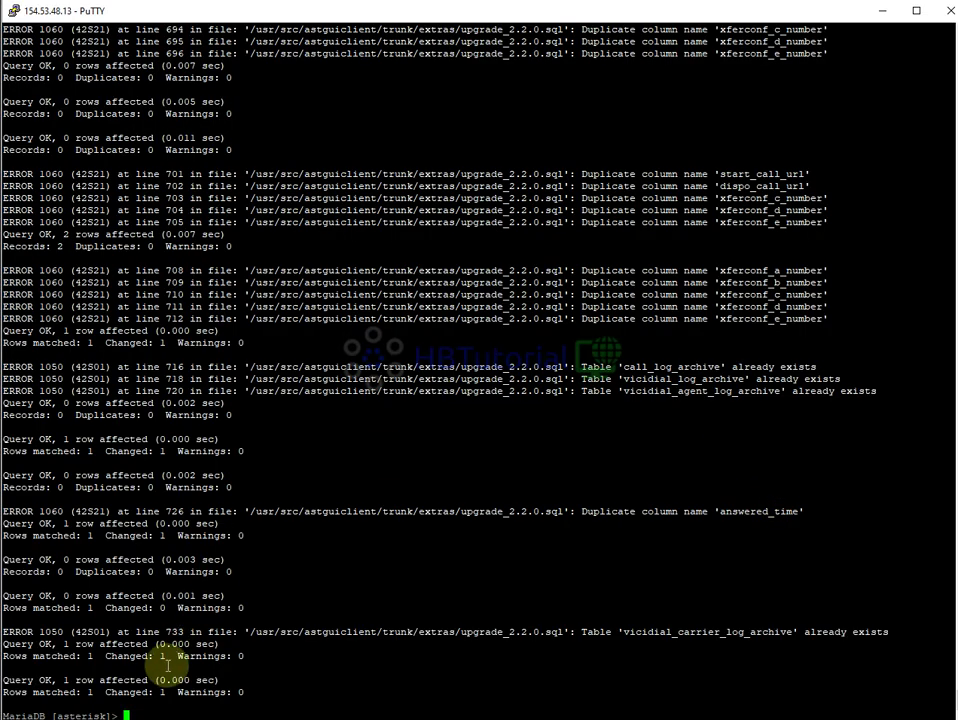
pyautogui.hotkey('alt', 'Tab')
pyautogui.click(111, 433)
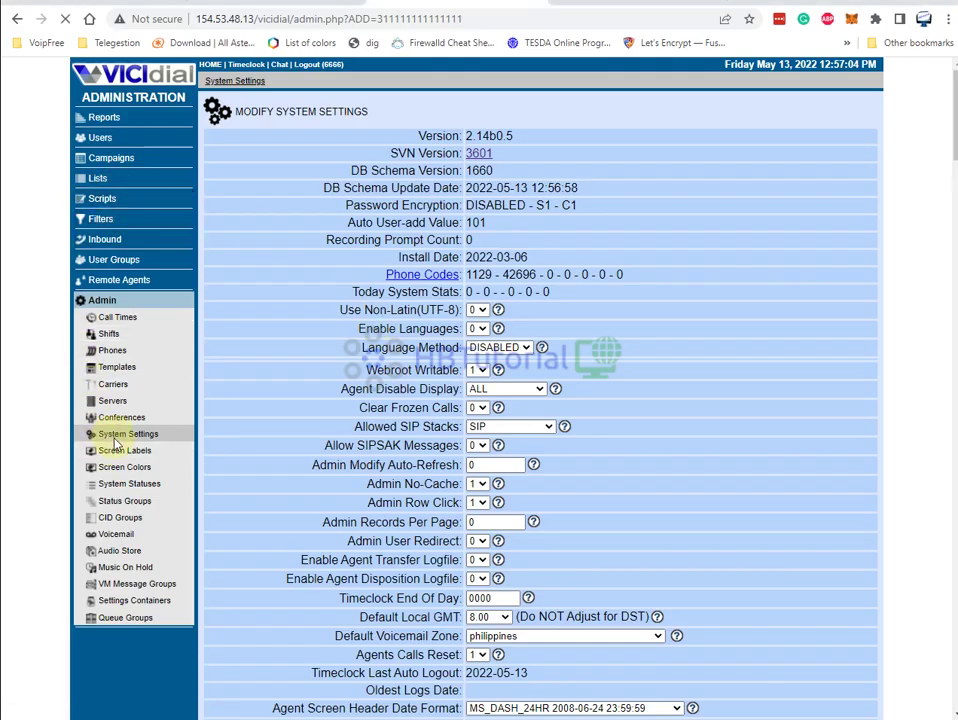
# Note the 2.2.0rc1/1193 schema warning and rerun upgrade_2.14.sql in PuTTY
pyautogui.moveTo(466, 171); pyautogui.dragTo(775, 168)
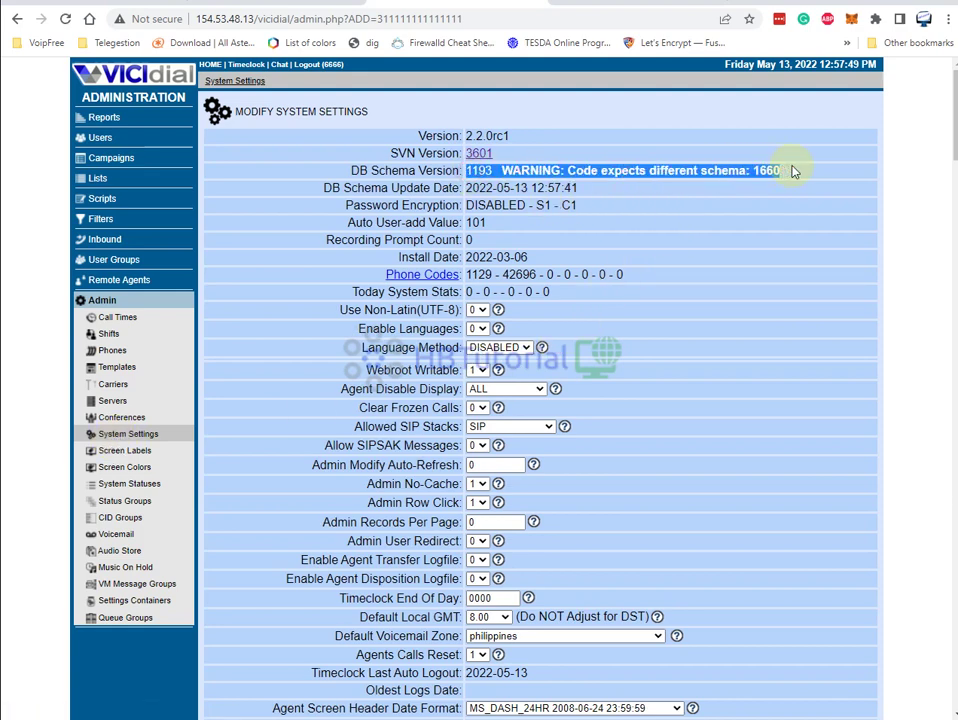
pyautogui.click(816, 217)
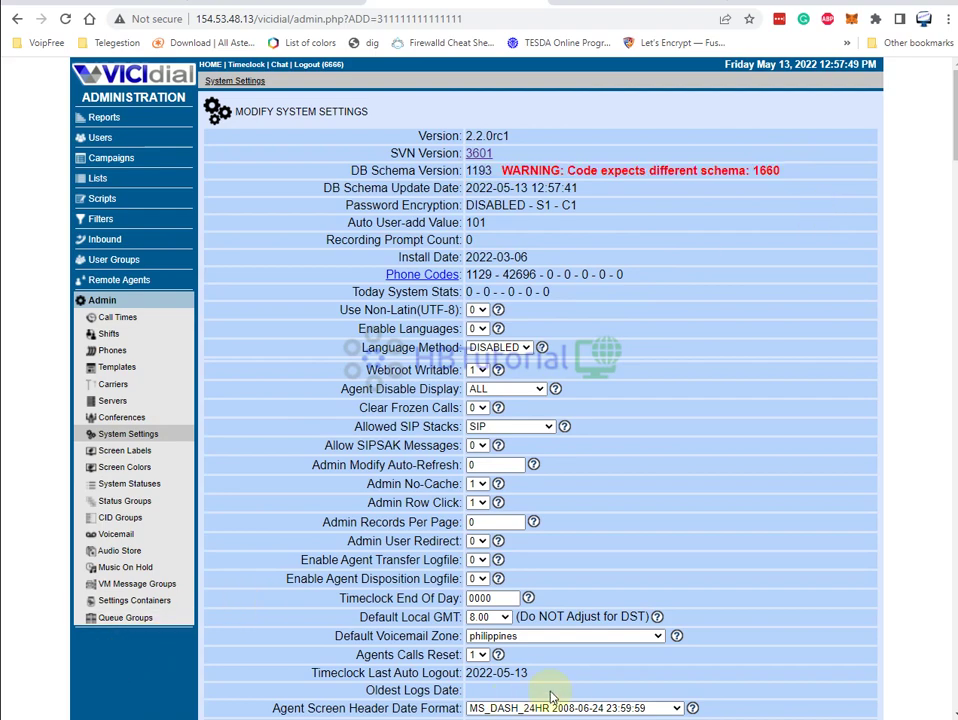
pyautogui.hotkey('alt', 'Tab')
pyautogui.press('Up')
pyautogui.press('Return')
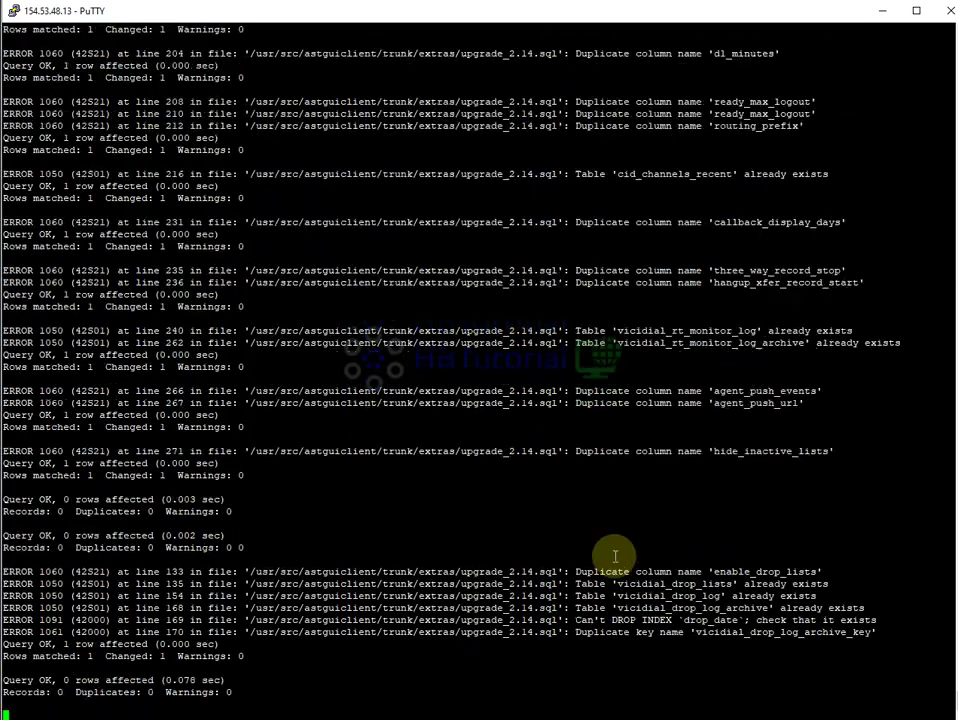
# Reload System Settings and confirm version 2.14b0.5 with DB schema 1660
pyautogui.hotkey('alt', 'Tab')
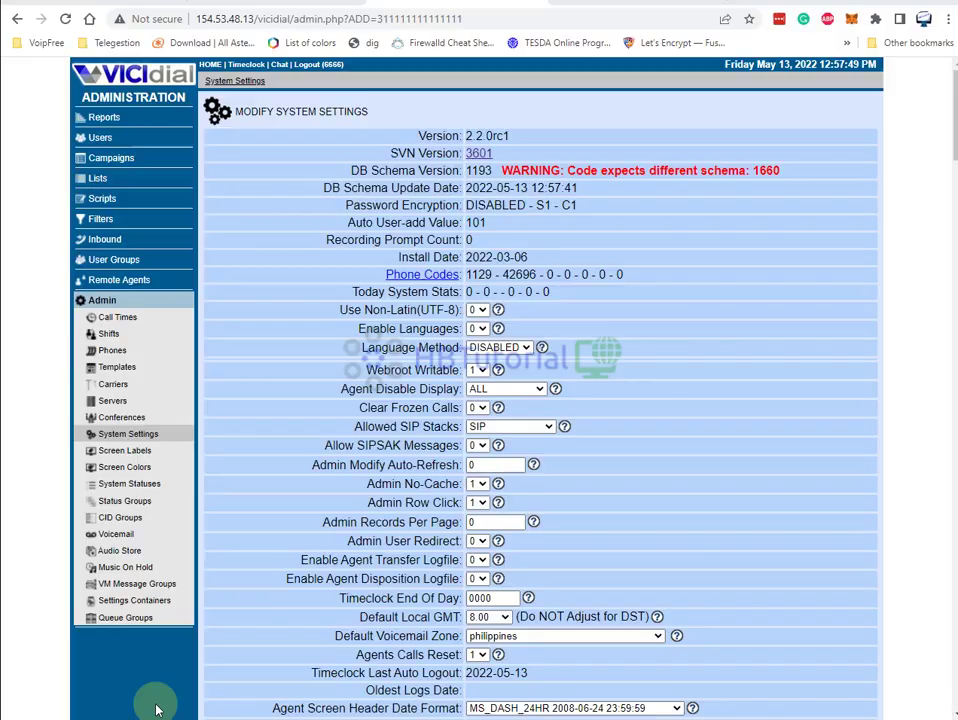
pyautogui.click(120, 438)
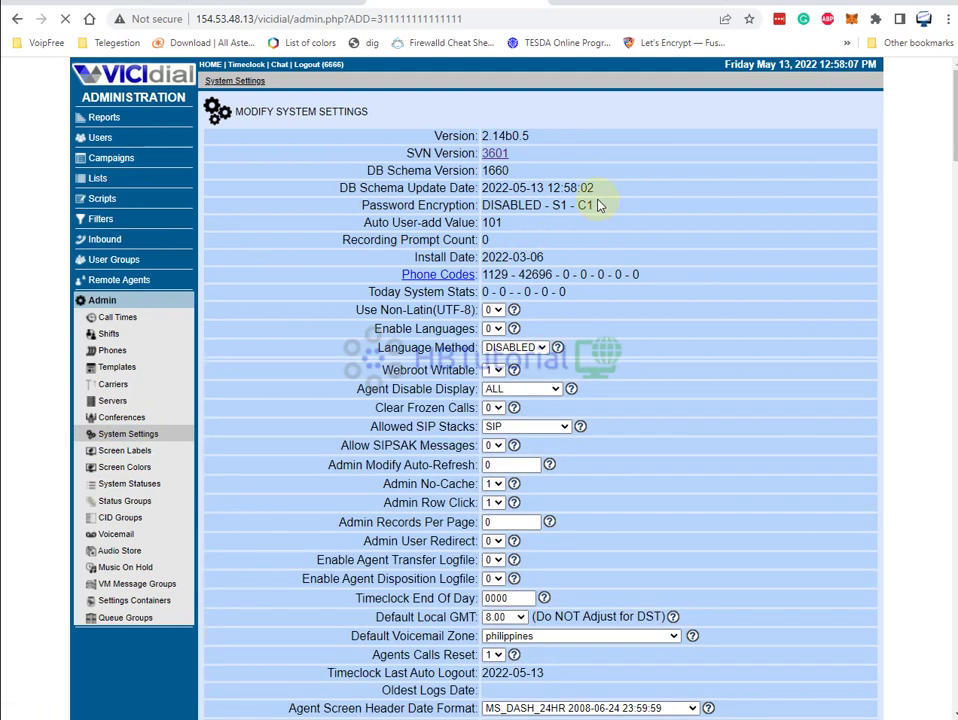
pyautogui.moveTo(520, 158); pyautogui.dragTo(688, 520)
pyautogui.click(752, 458)
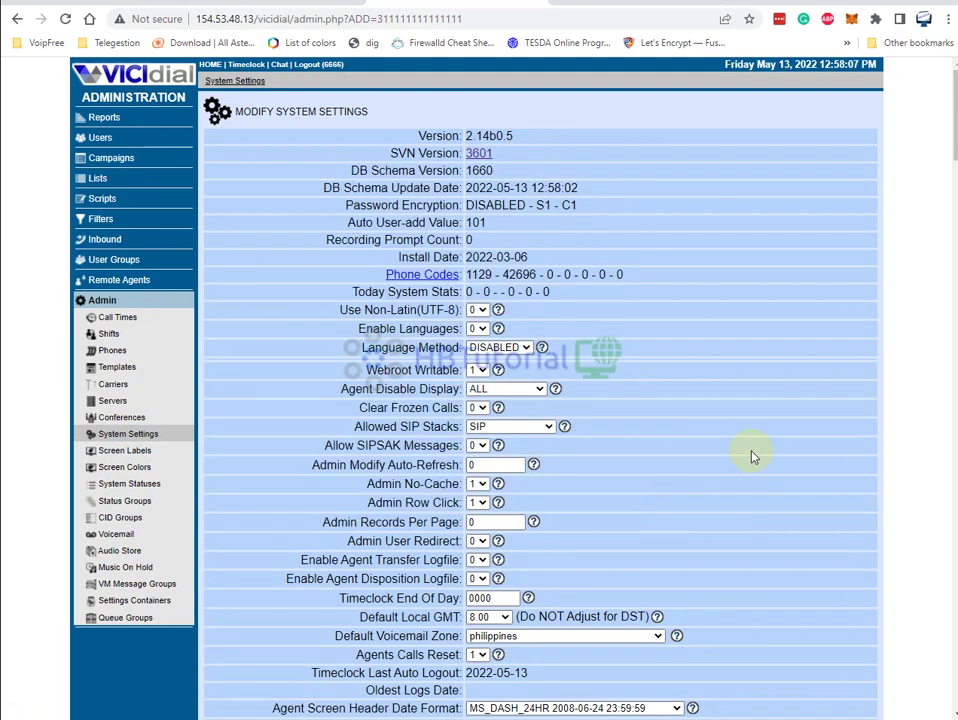